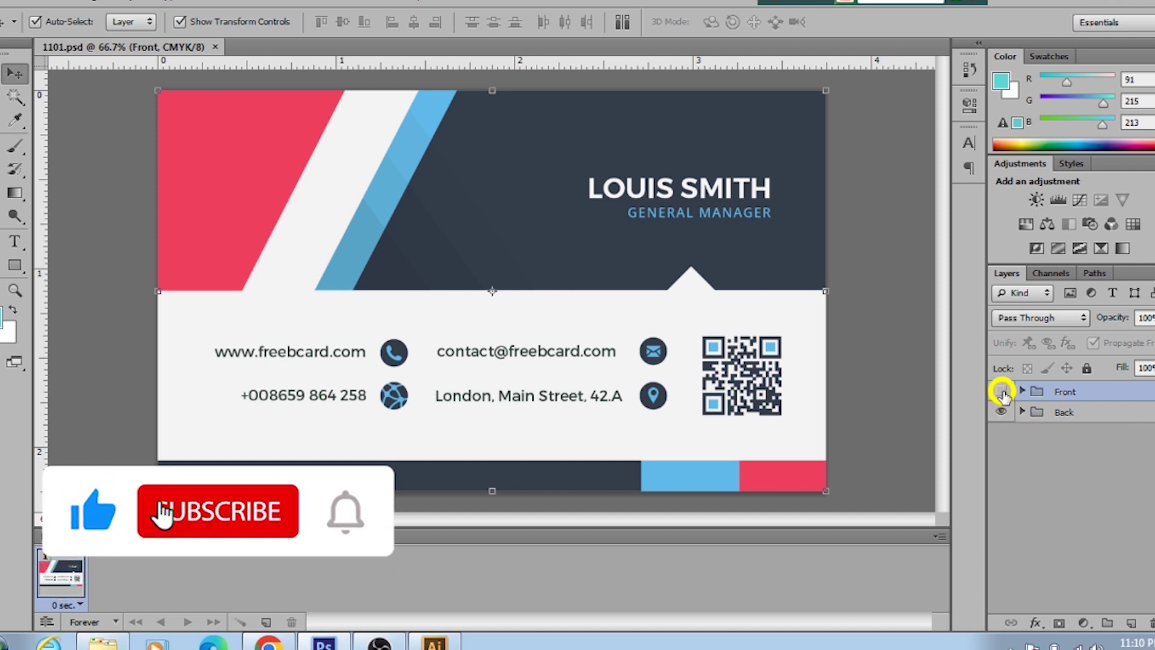
# Hide and restore the Front group to preview the card's back side, and expand the Front group
pyautogui.click(1003, 393)
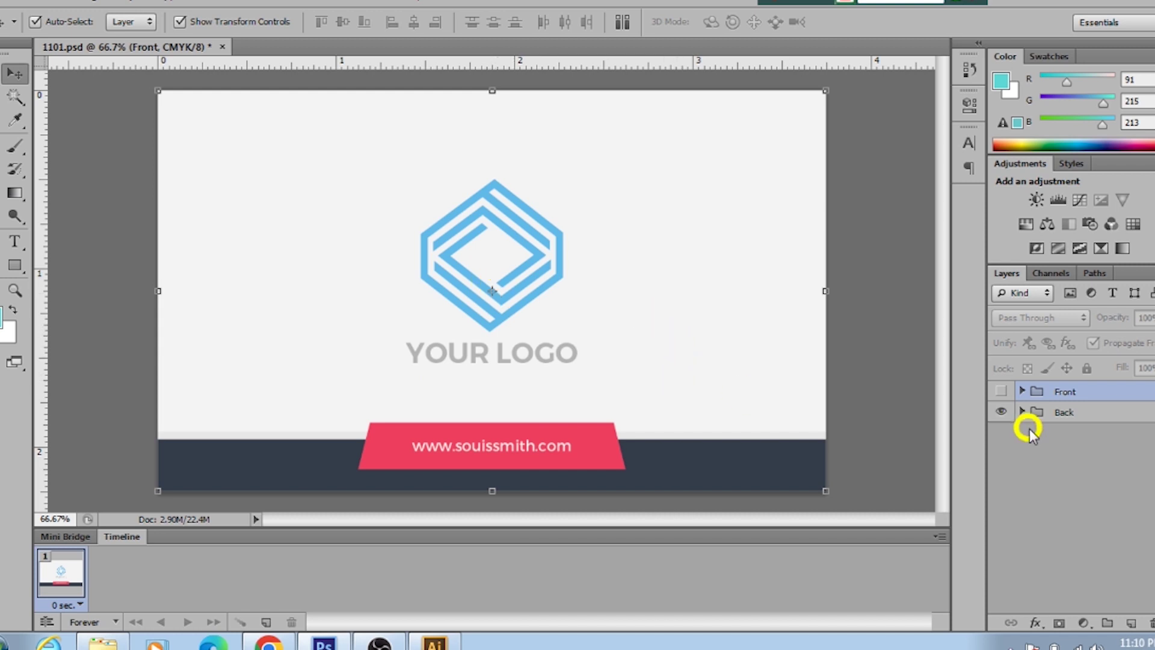
pyautogui.click(1001, 392)
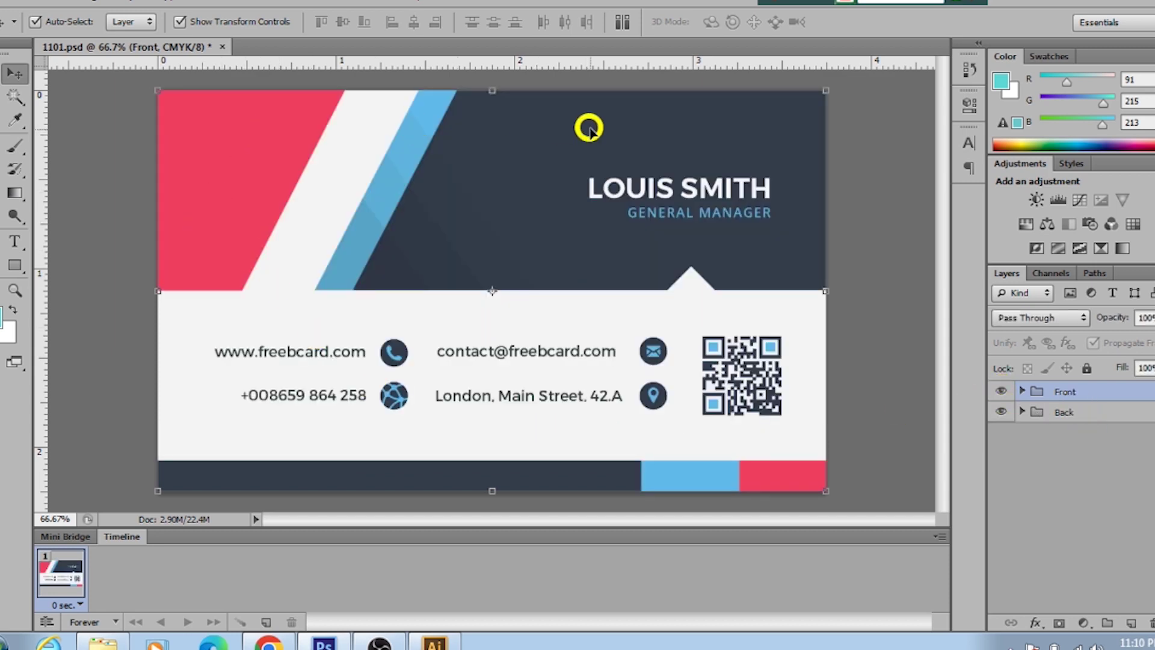
pyautogui.click(1022, 391)
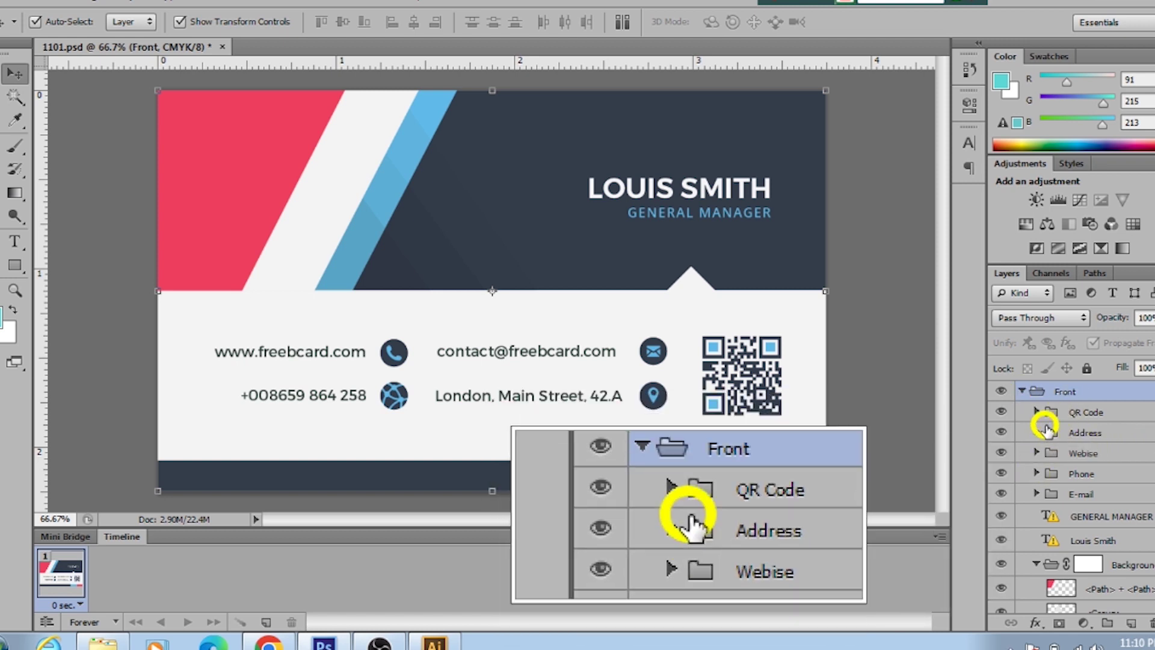
# Select the QR Code, Address, Webise, Phone and E-mail groups and the text layers in turn to locate each on the card
pyautogui.click(1107, 415)
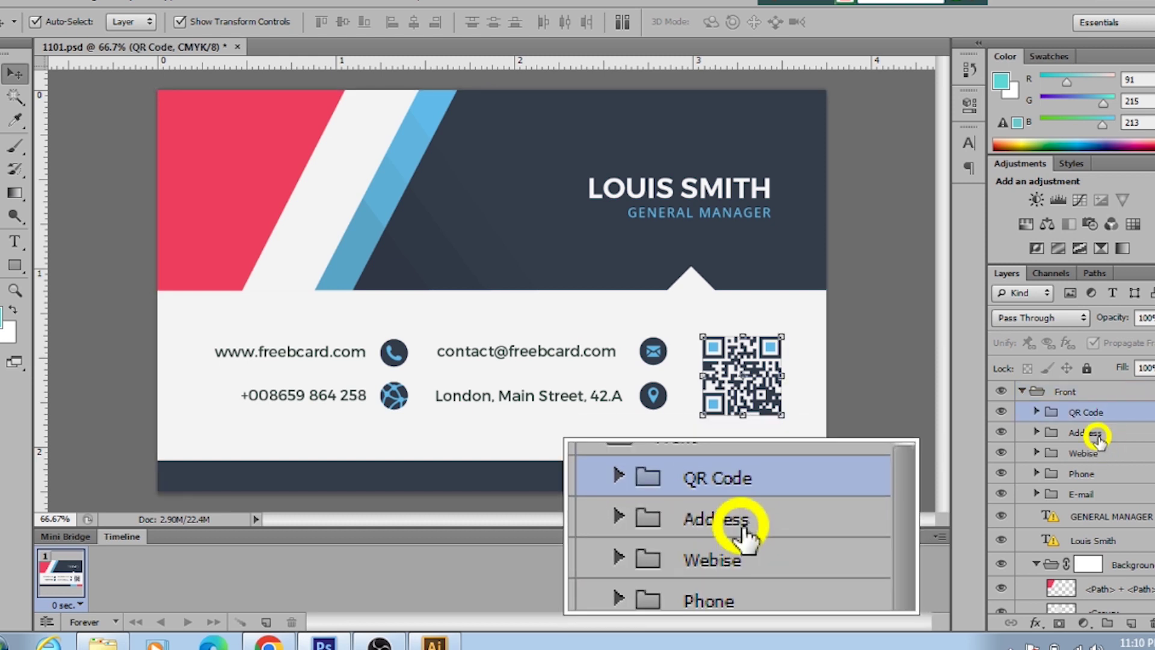
pyautogui.click(1092, 434)
pyautogui.click(1096, 455)
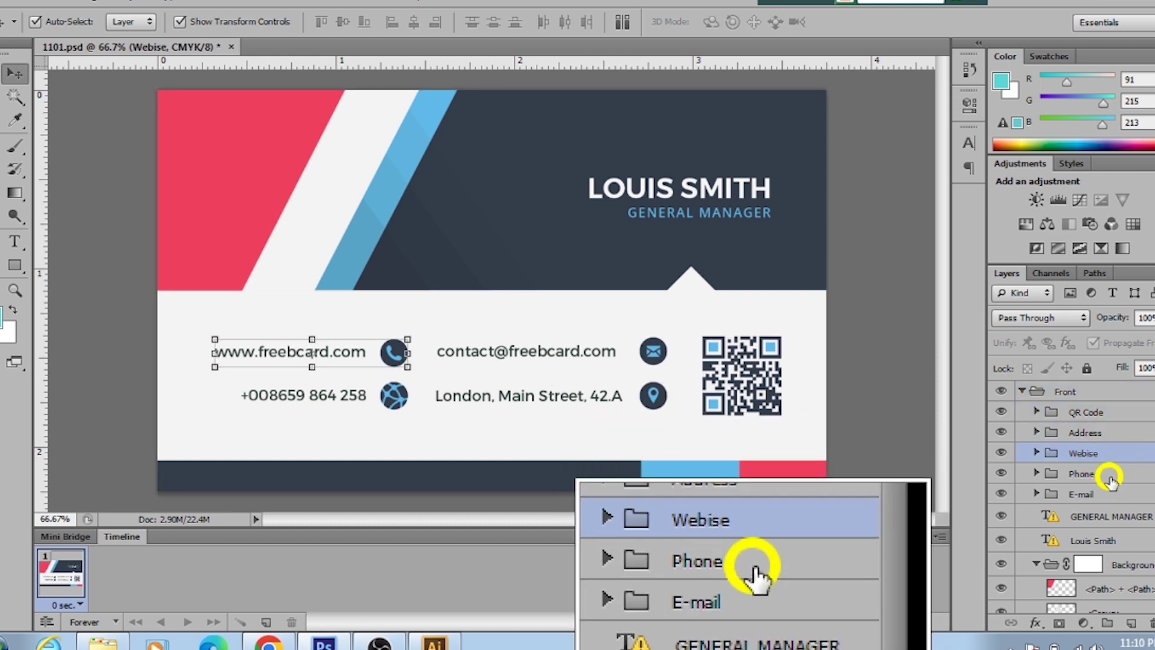
pyautogui.click(1109, 474)
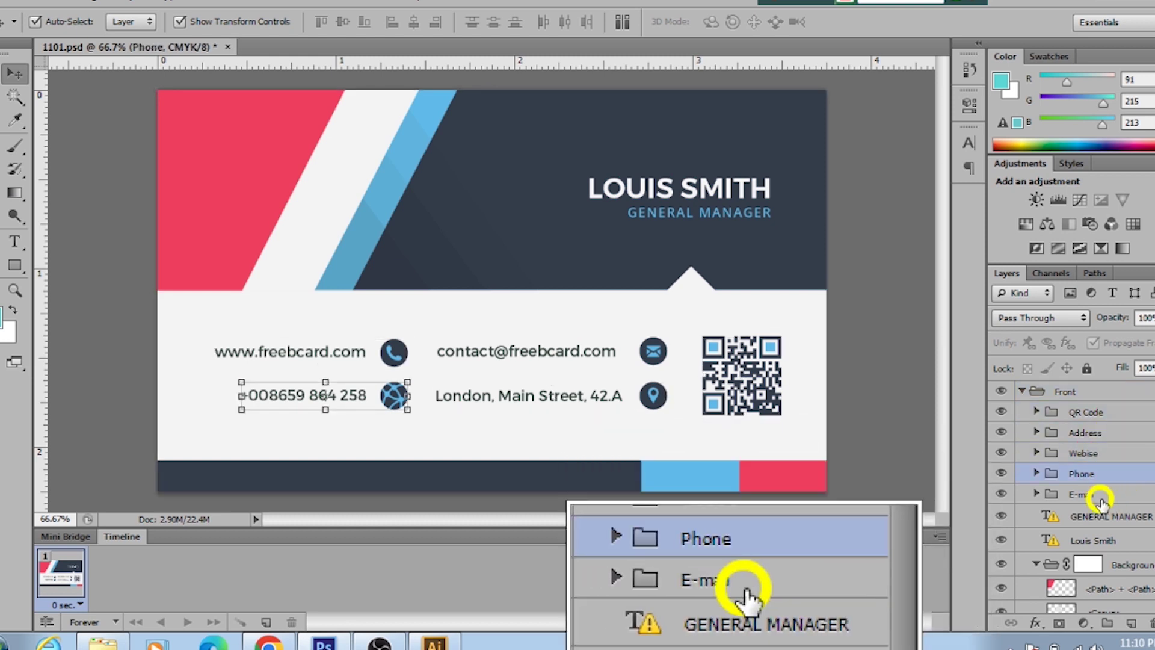
pyautogui.click(1106, 495)
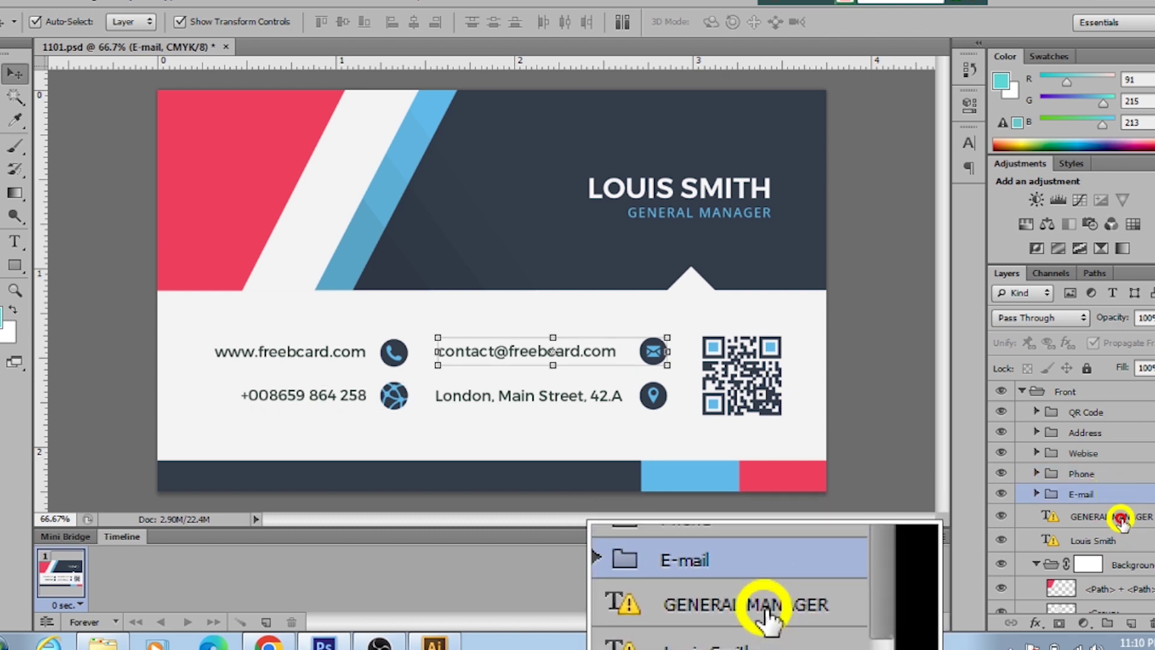
pyautogui.click(1092, 541)
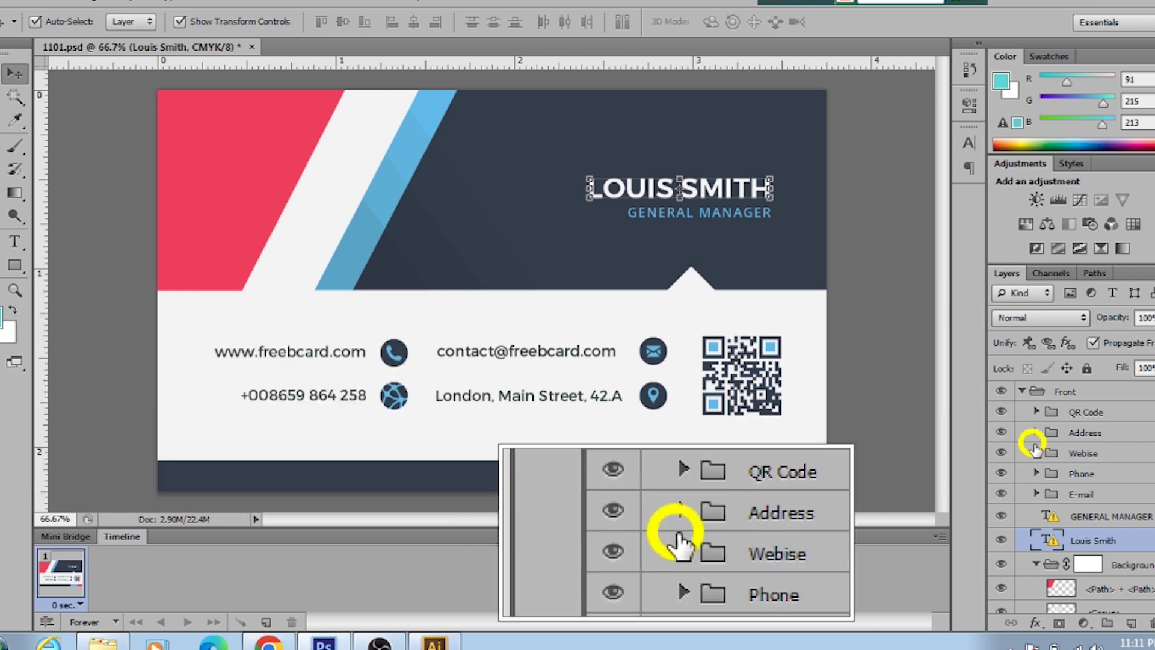
# Expand the QR Code group, hide and restore its layers to see which part each holds, and collapse the group
pyautogui.click(1035, 413)
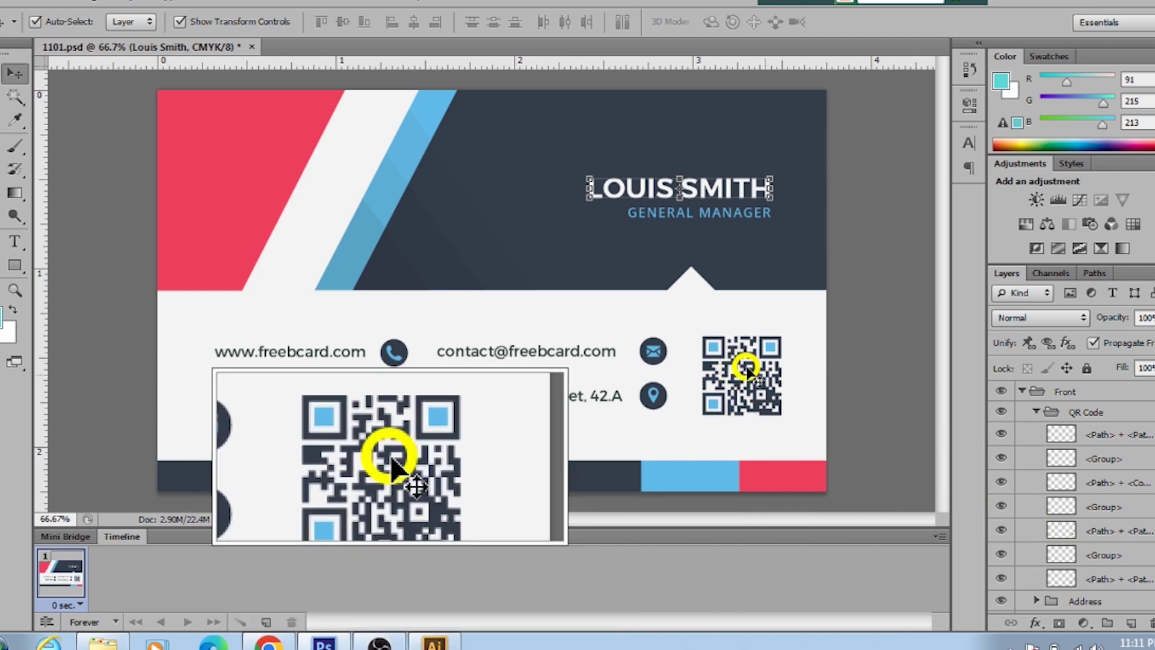
pyautogui.scroll(-3, 1092, 482)
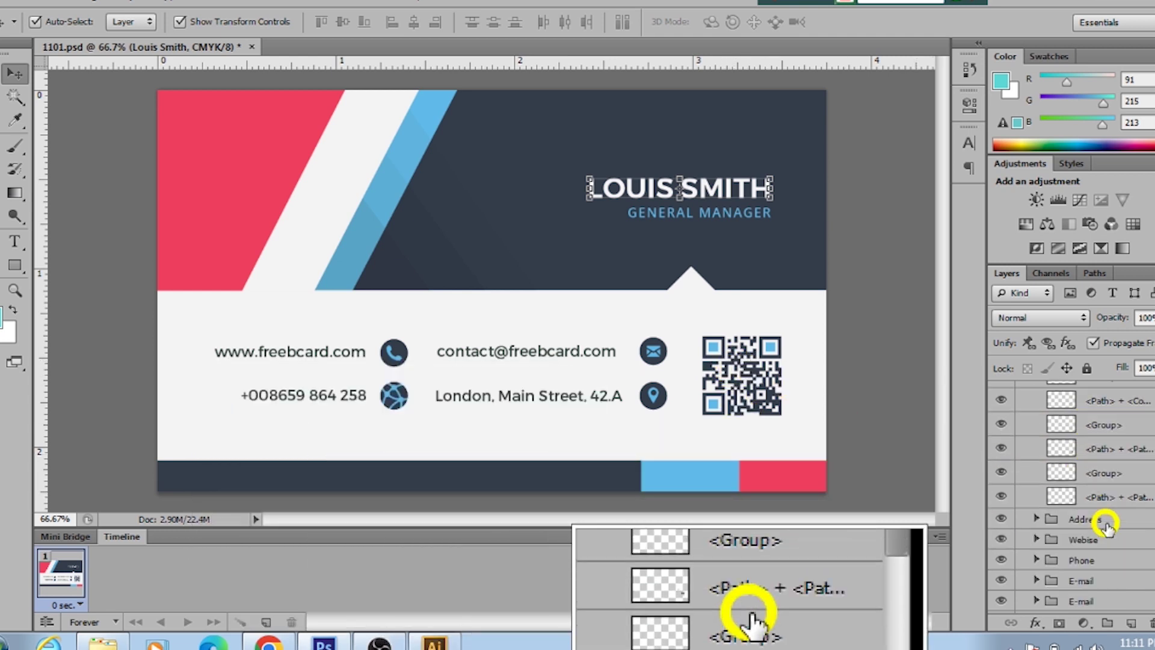
pyautogui.scroll(3, 1107, 526)
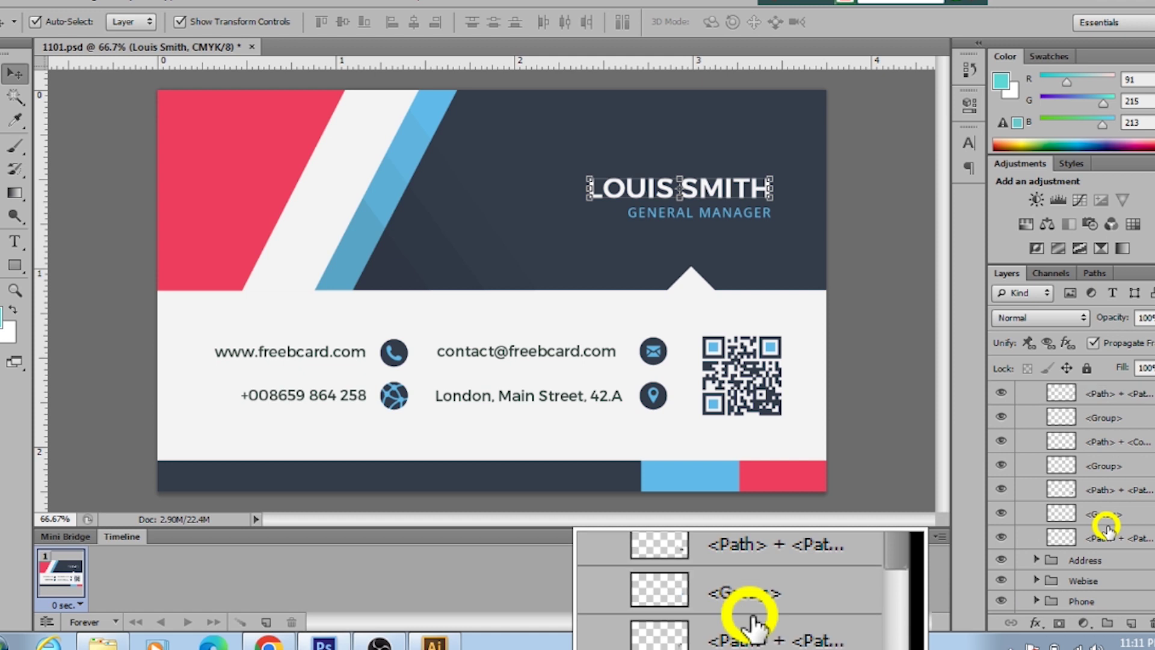
pyautogui.scroll(1, 1108, 528)
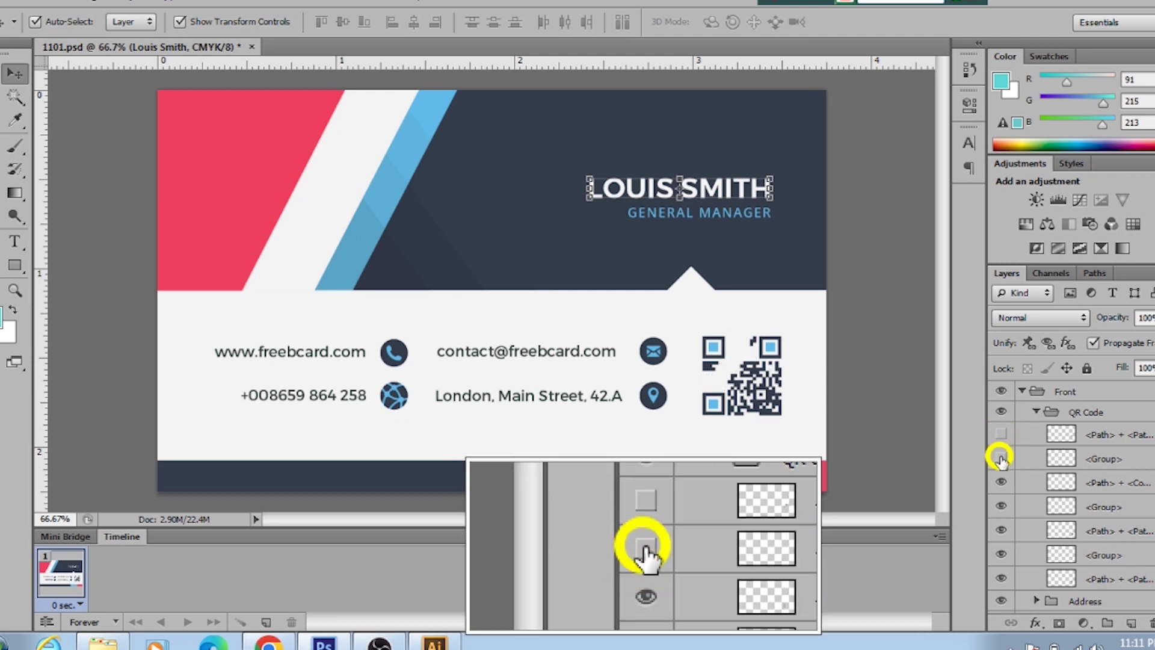
pyautogui.click(1000, 483)
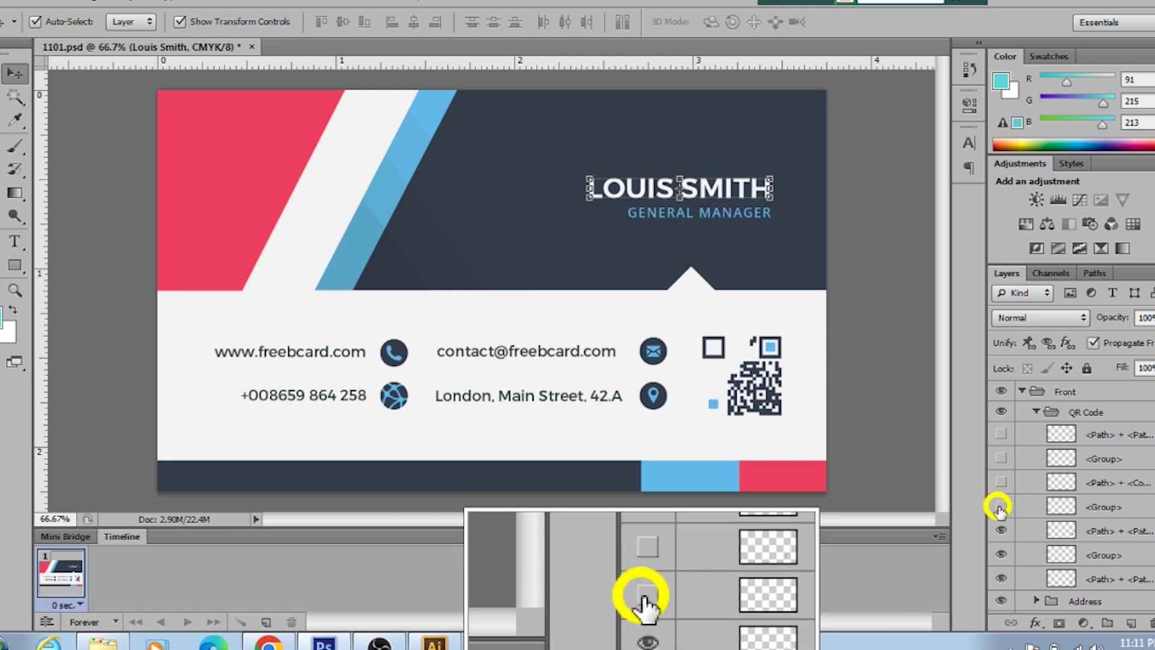
pyautogui.click(1000, 530)
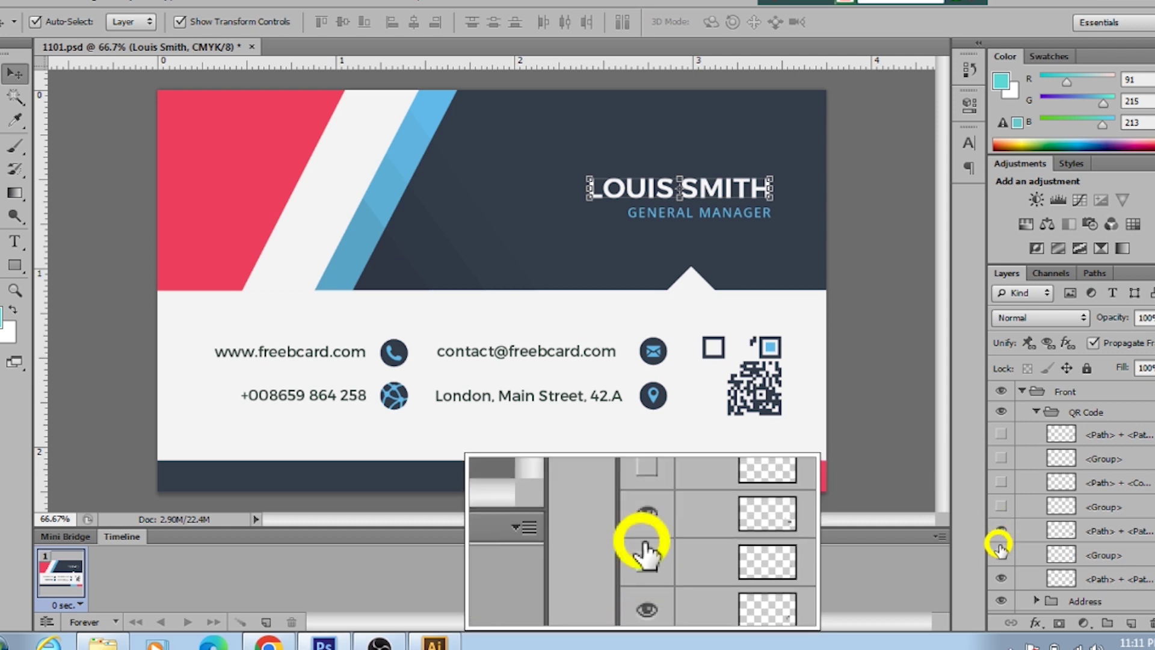
pyautogui.click(999, 540)
pyautogui.click(1000, 505)
pyautogui.click(999, 483)
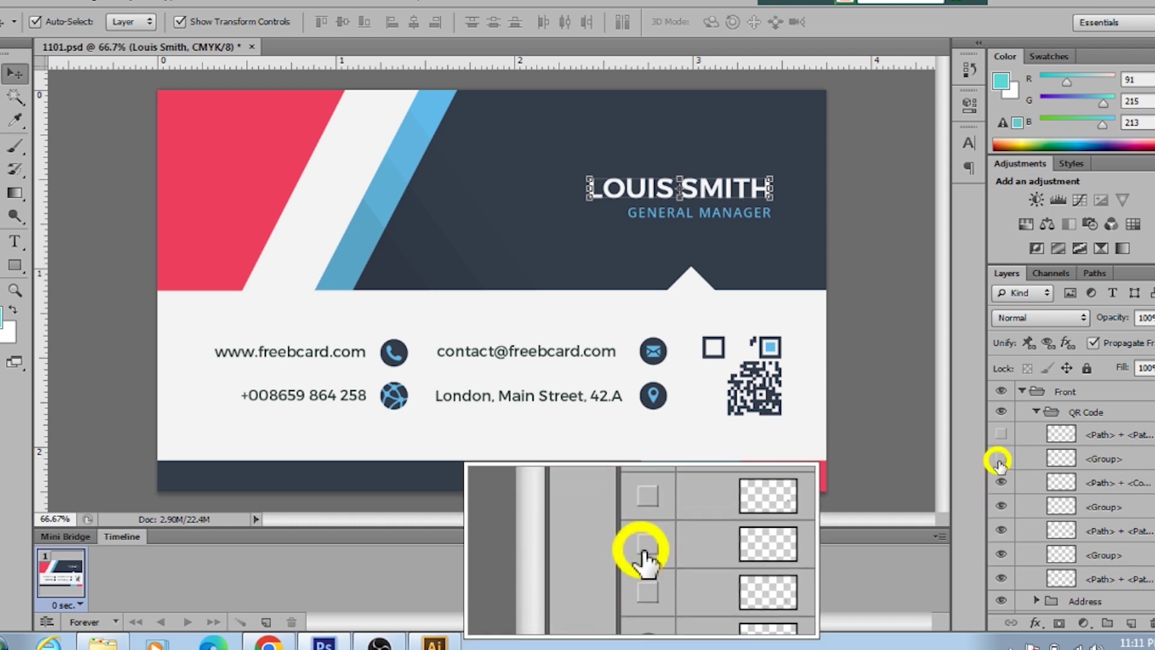
pyautogui.click(999, 451)
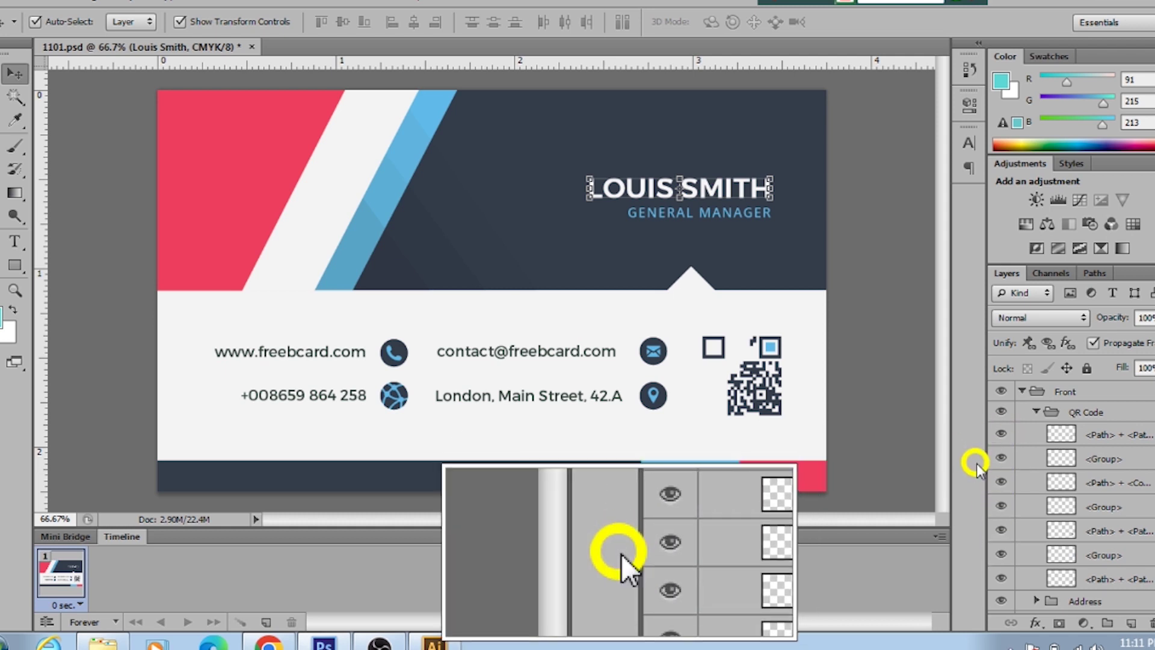
pyautogui.click(1037, 411)
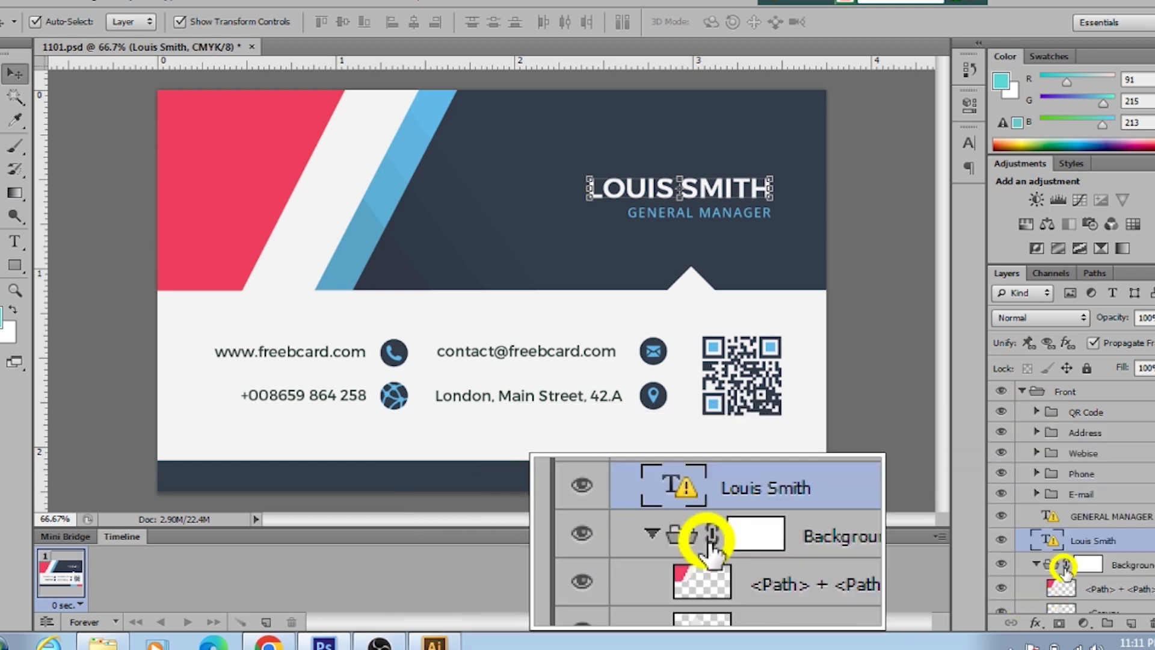
# Expand the Address group, toggle the visibility of its icon layers to identify them, and collapse the group
pyautogui.click(1035, 432)
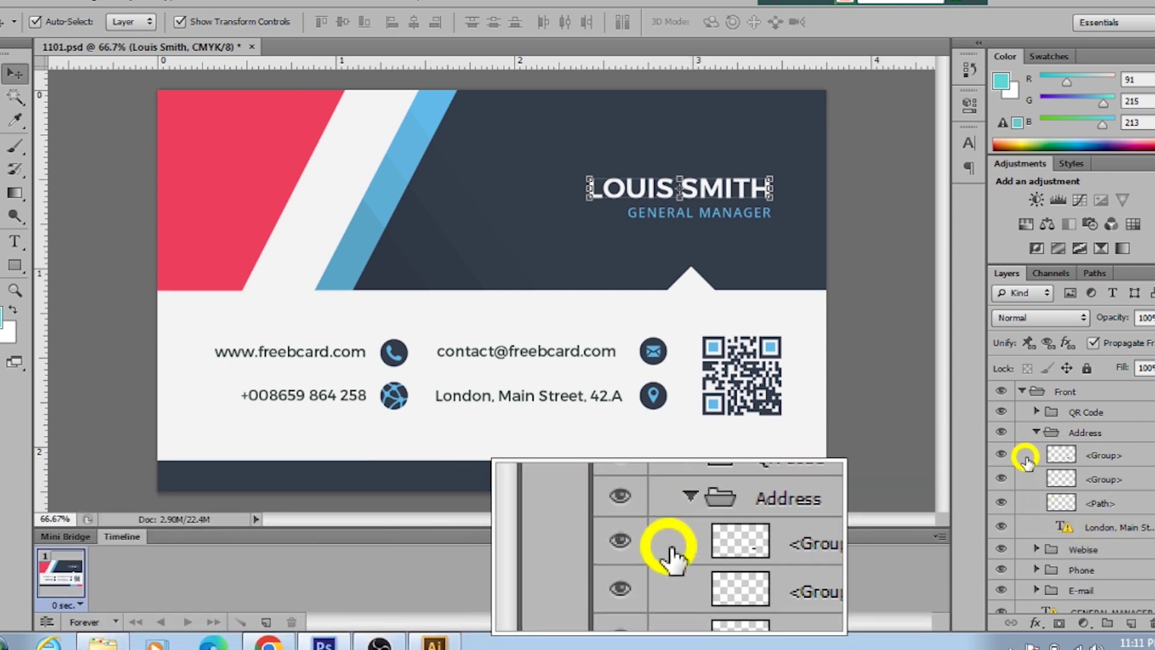
pyautogui.click(1004, 456)
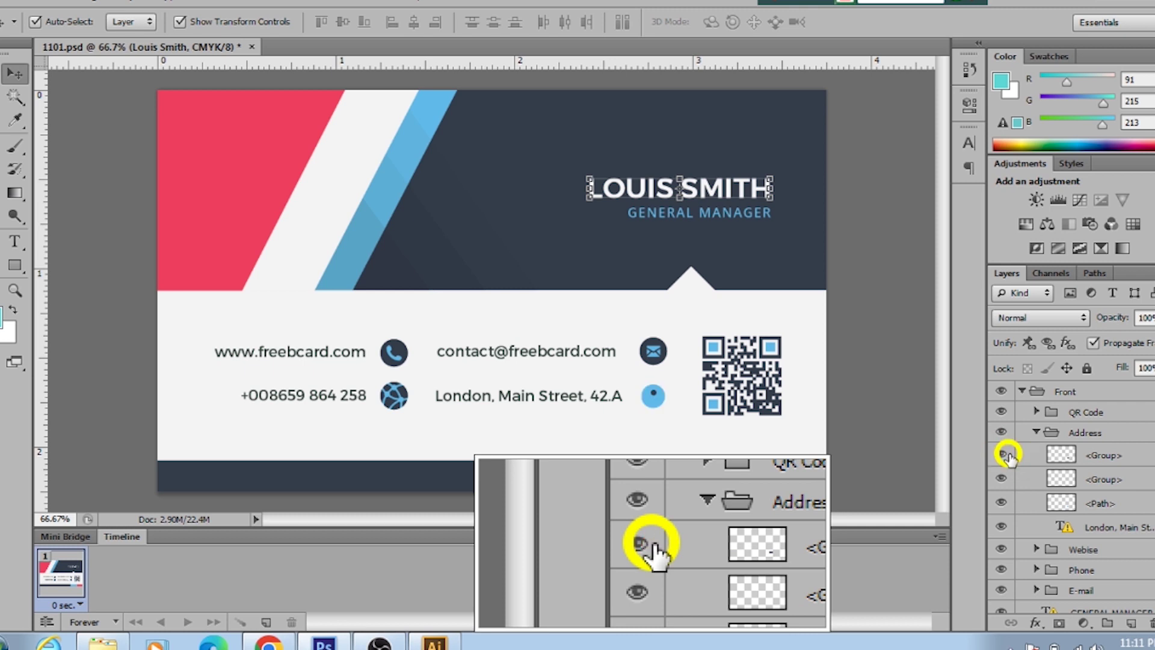
pyautogui.click(1002, 456)
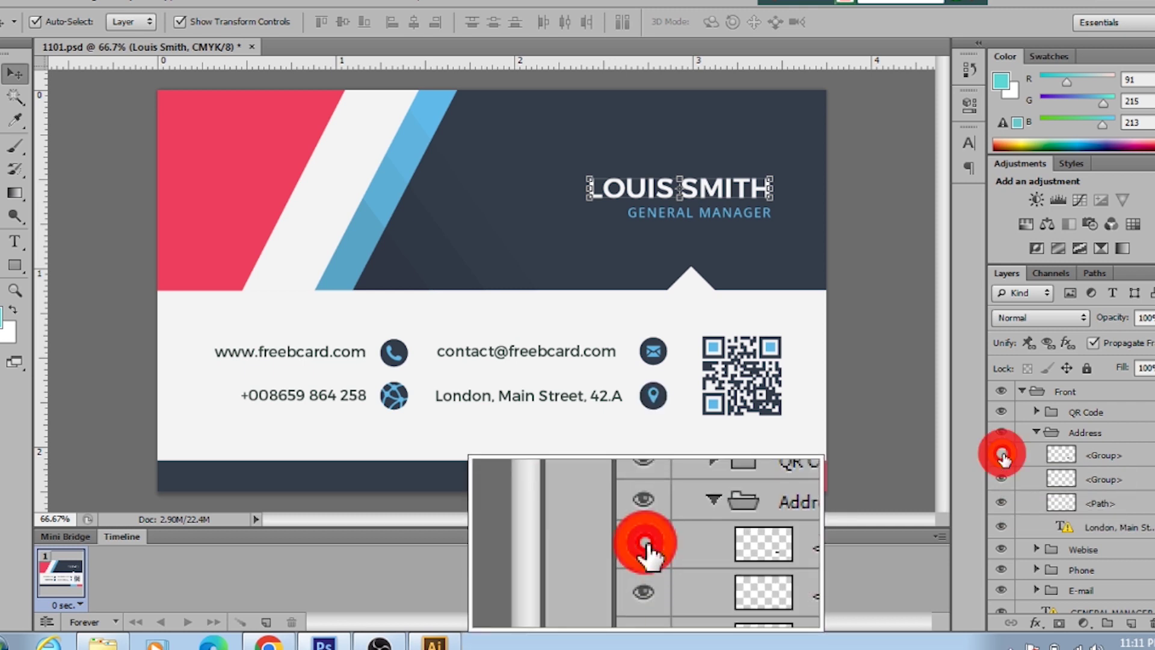
pyautogui.click(1002, 456)
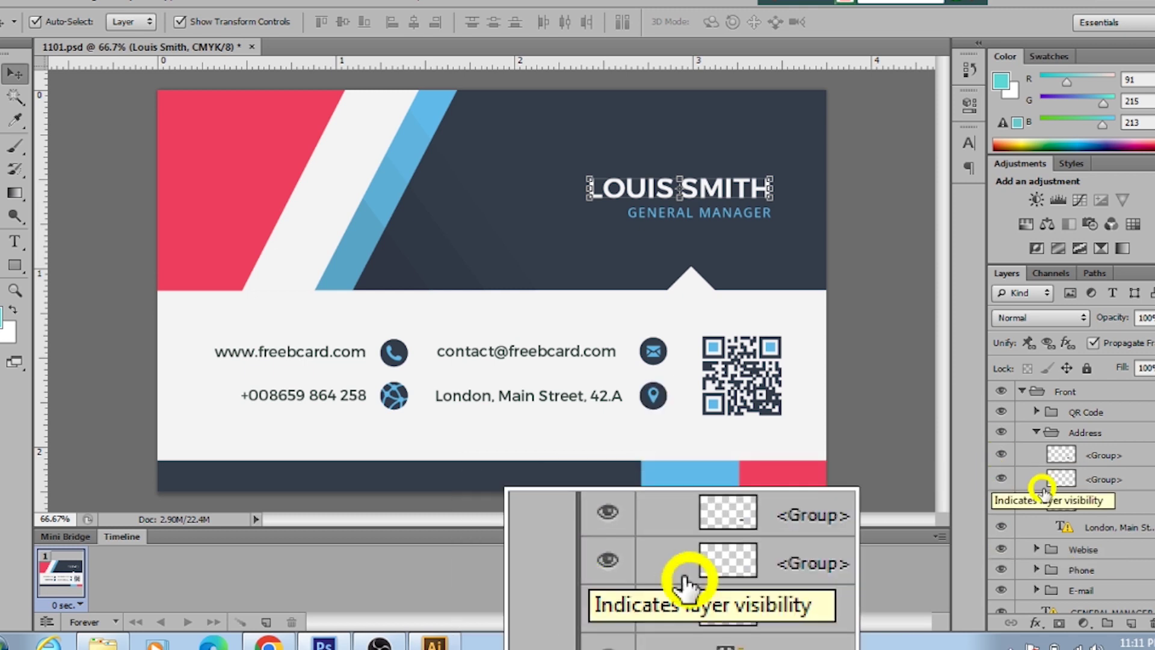
pyautogui.click(1002, 481)
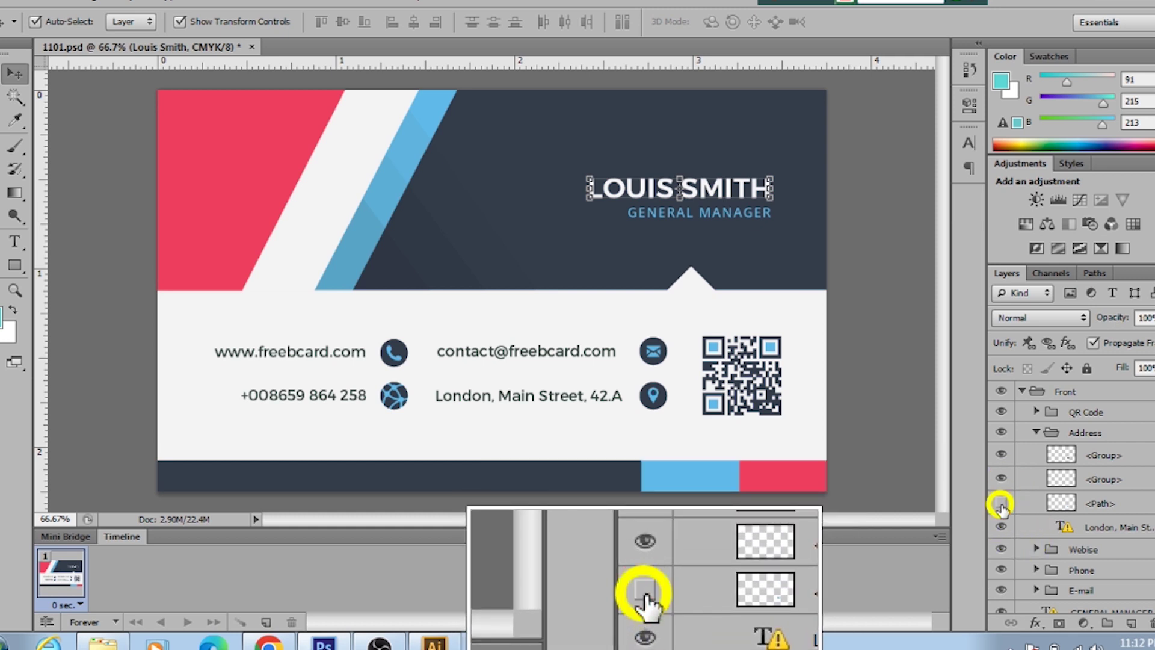
pyautogui.click(1036, 433)
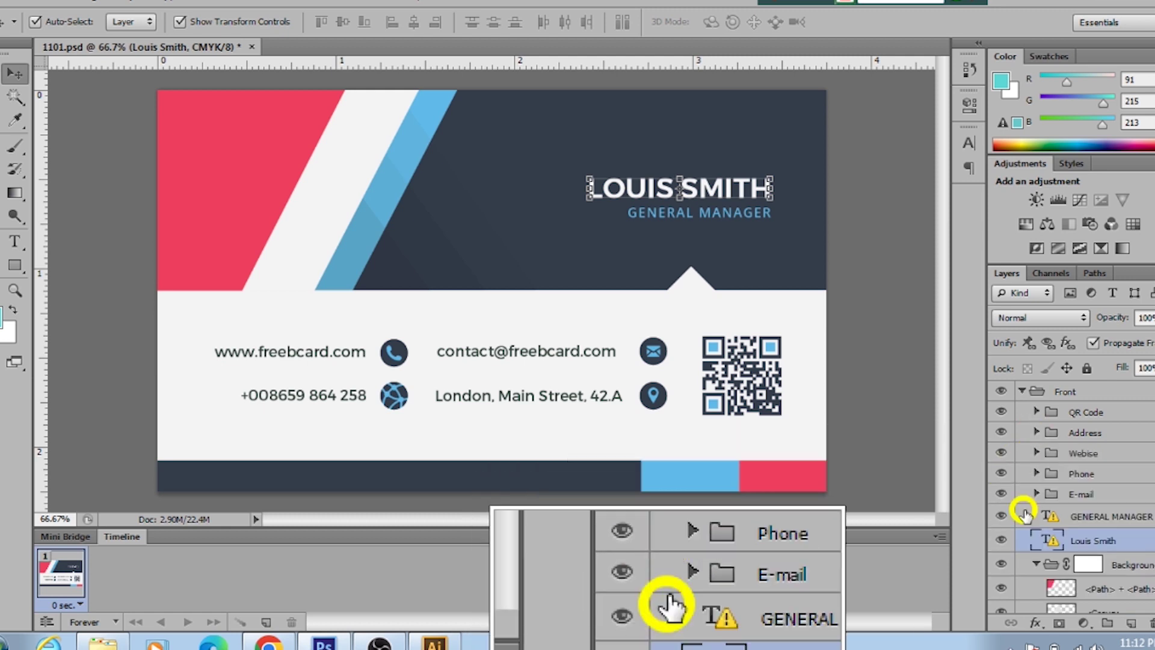
# Inspect the website text and phone icon layers inside the Webise group, and collapse the group
pyautogui.click(1036, 453)
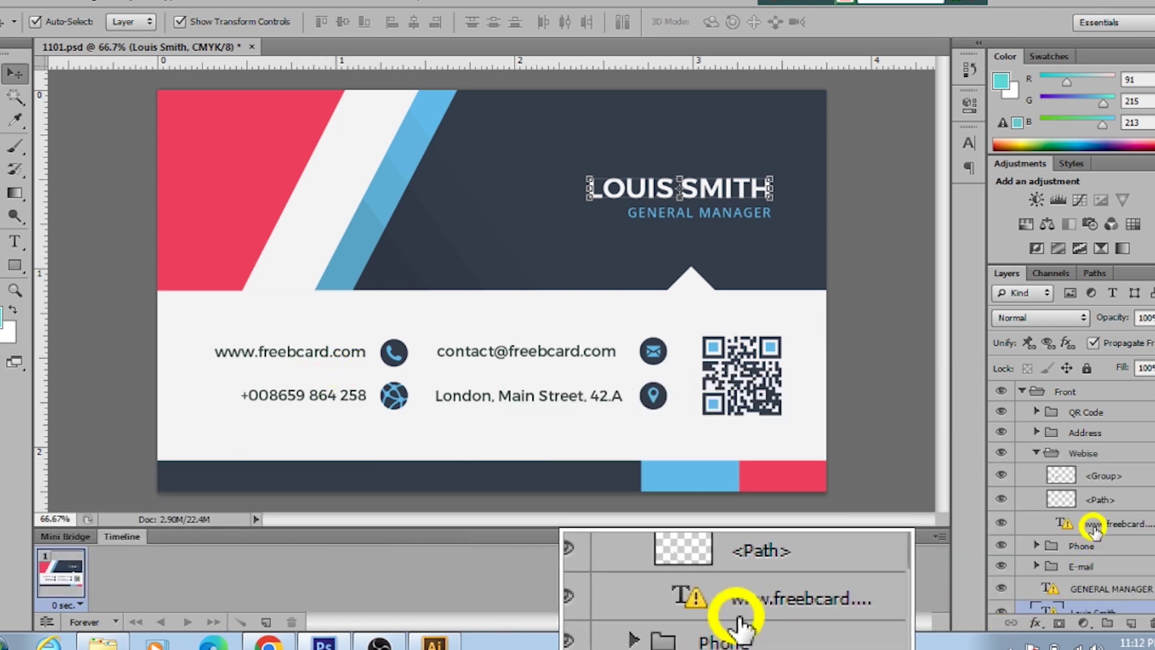
pyautogui.click(1101, 524)
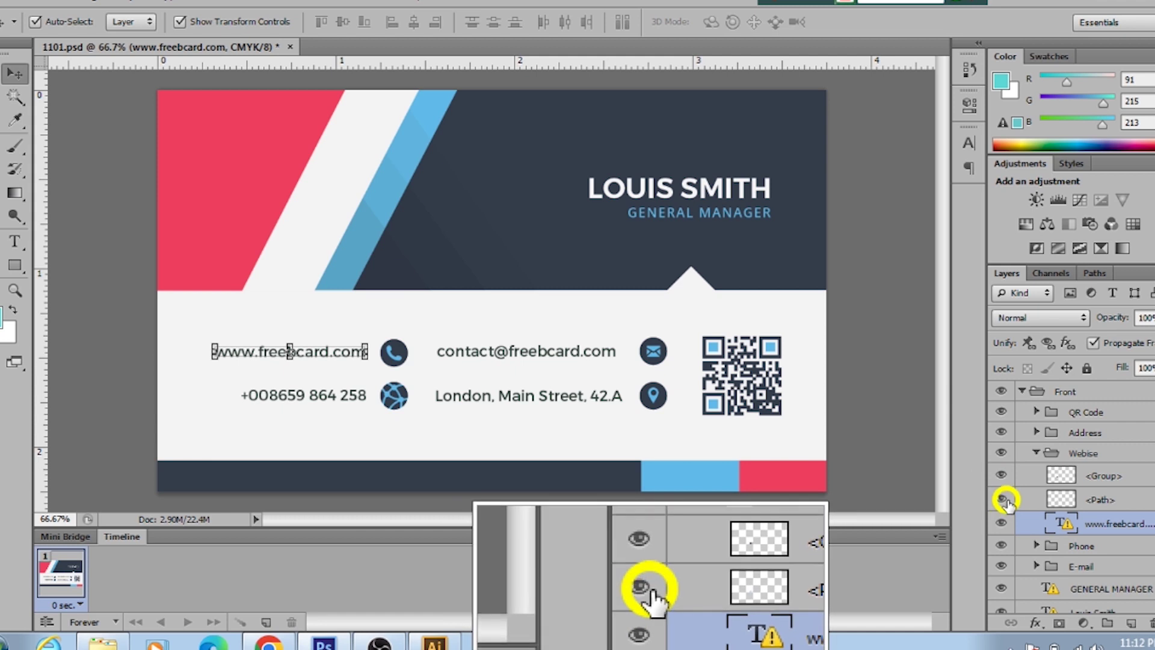
pyautogui.click(1101, 477)
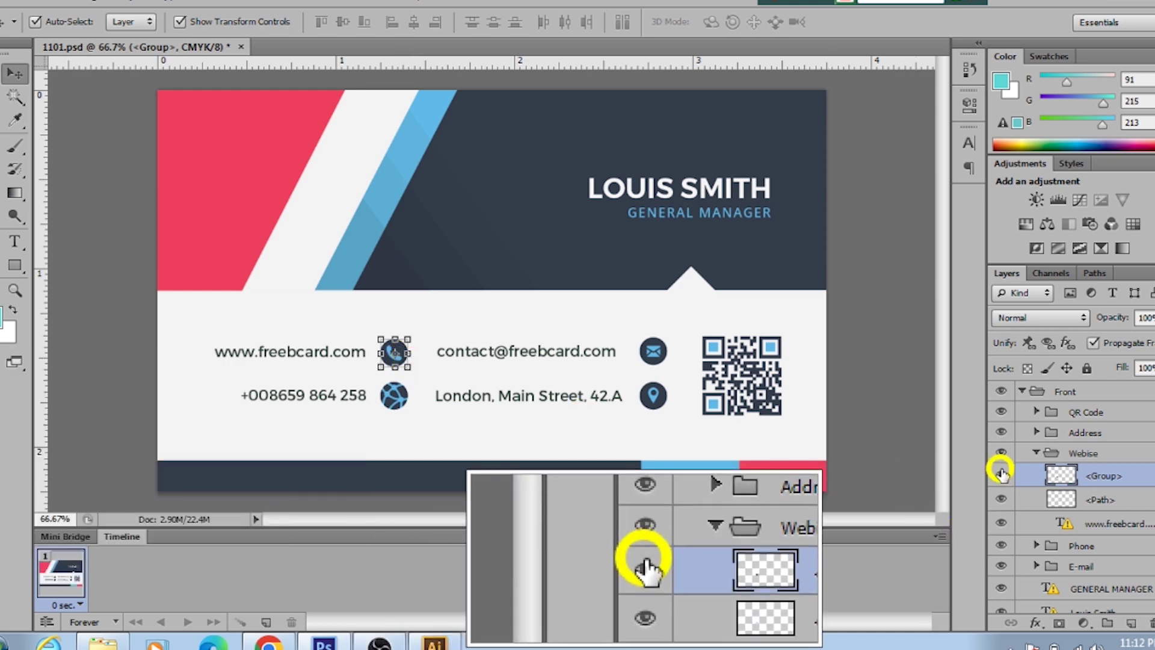
pyautogui.click(1001, 476)
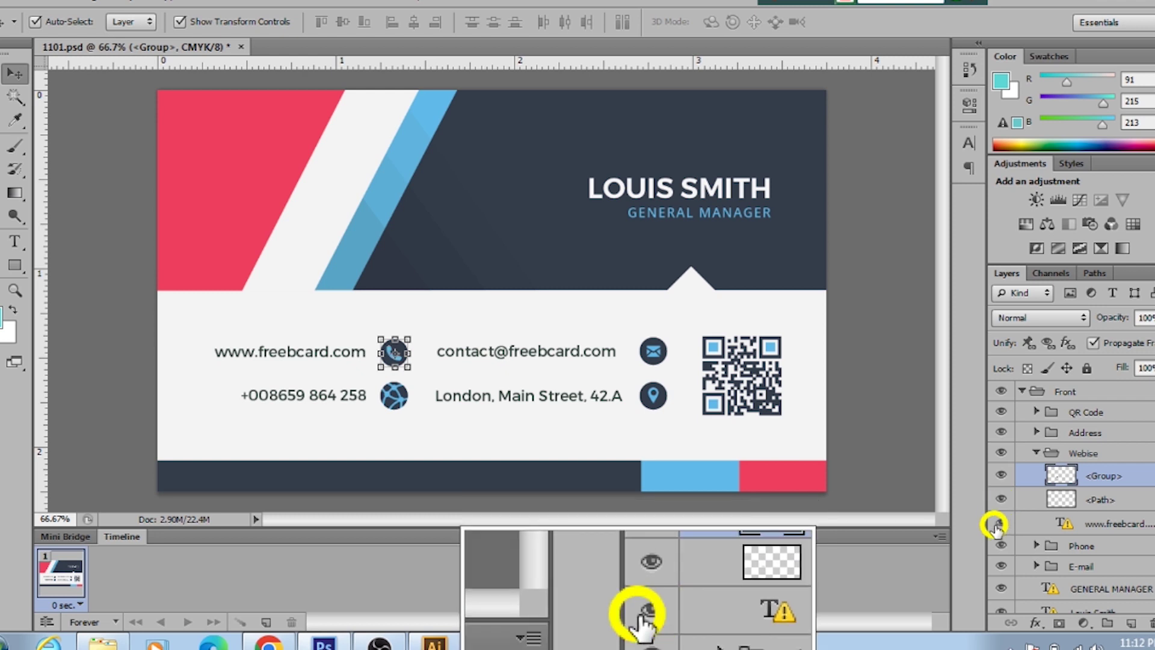
pyautogui.click(1034, 451)
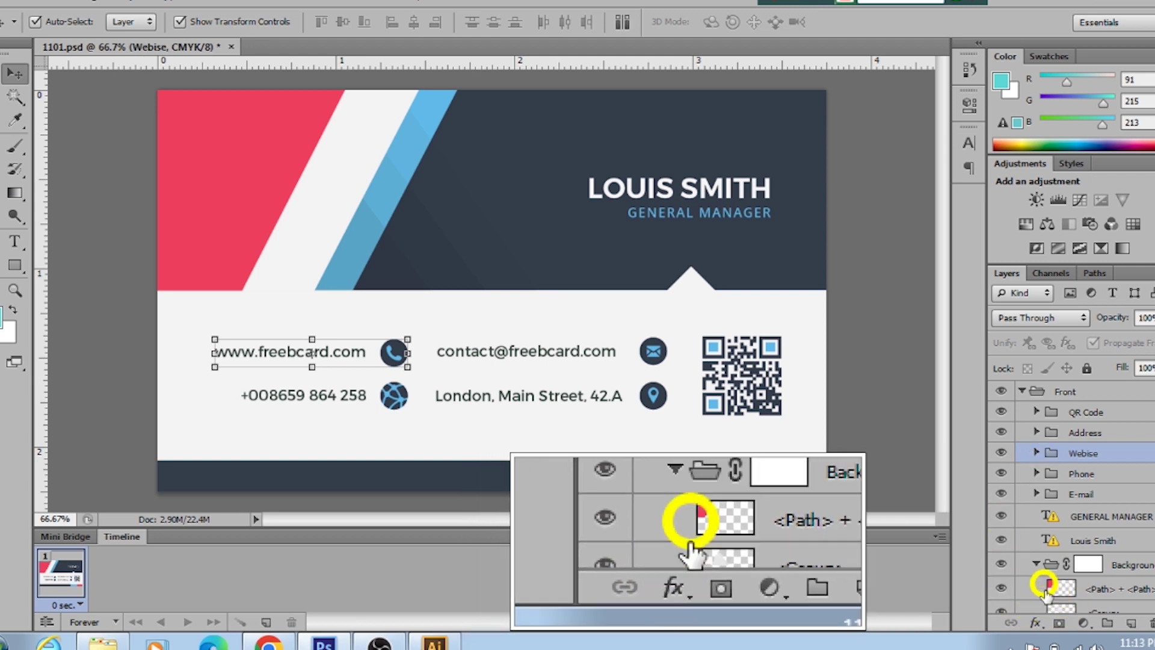
# Select the red-and-white path layer in the Background group and toggle its visibility to check what it covers
pyautogui.scroll(-1, 1023, 571)
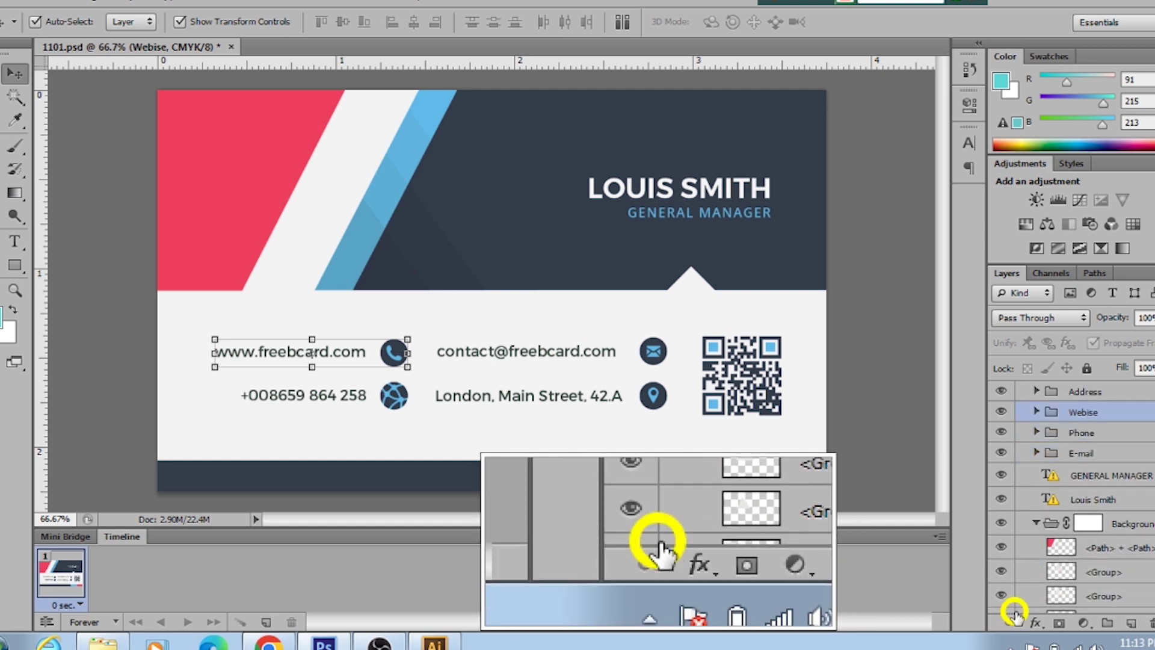
pyautogui.click(1133, 549)
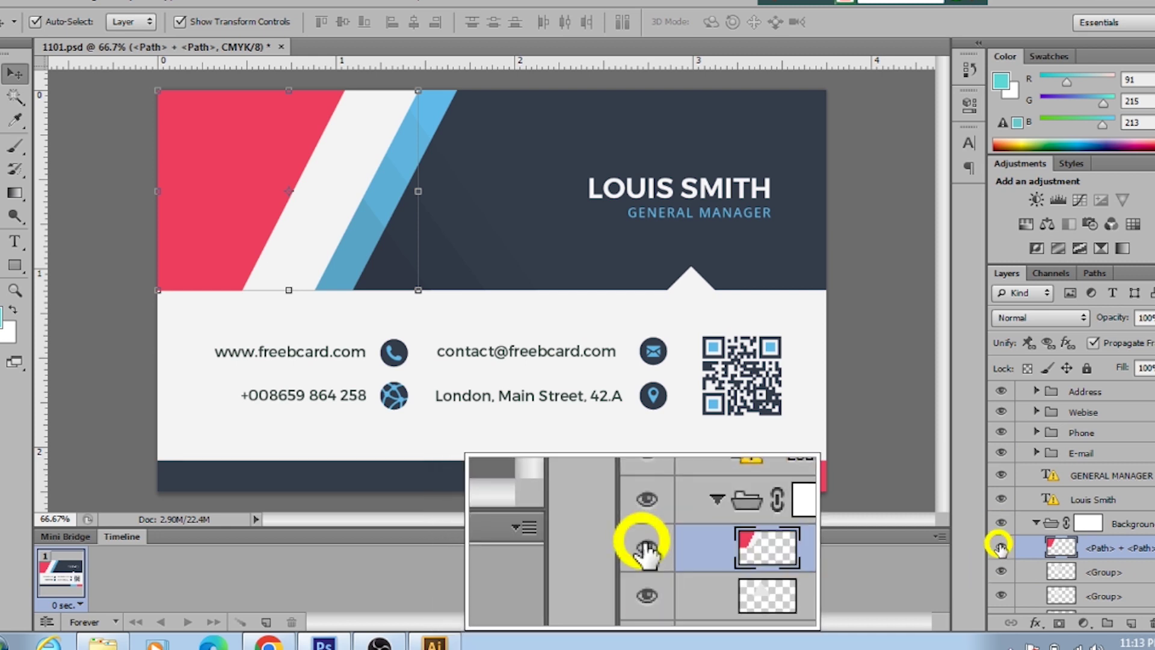
pyautogui.click(999, 545)
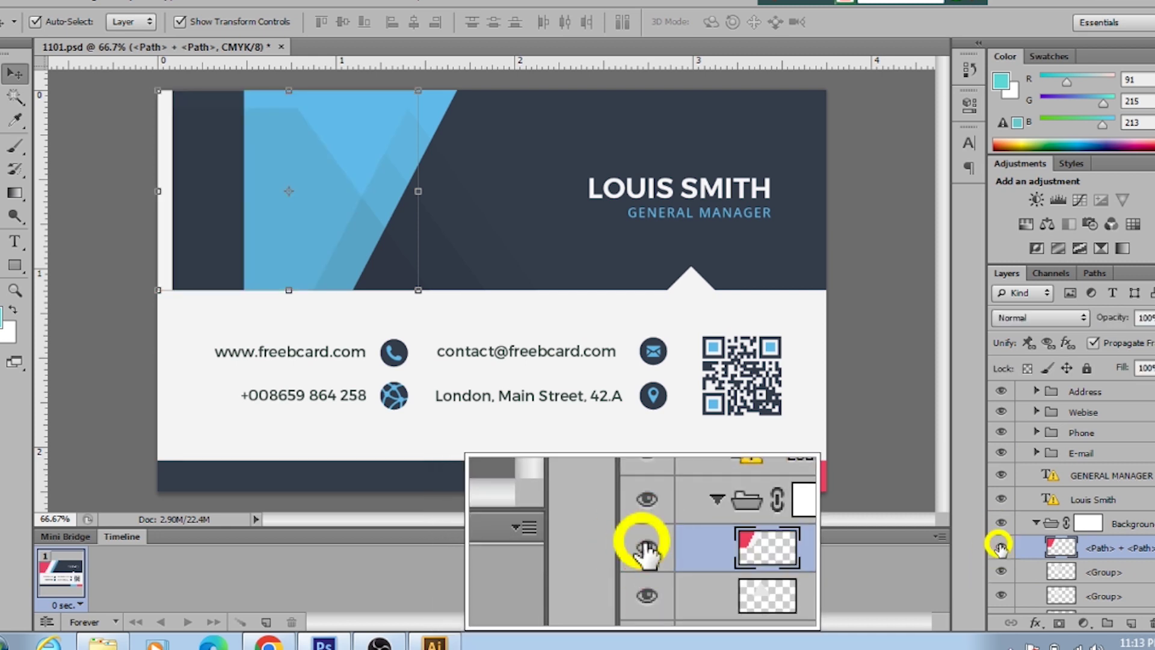
pyautogui.click(999, 544)
pyautogui.click(999, 544)
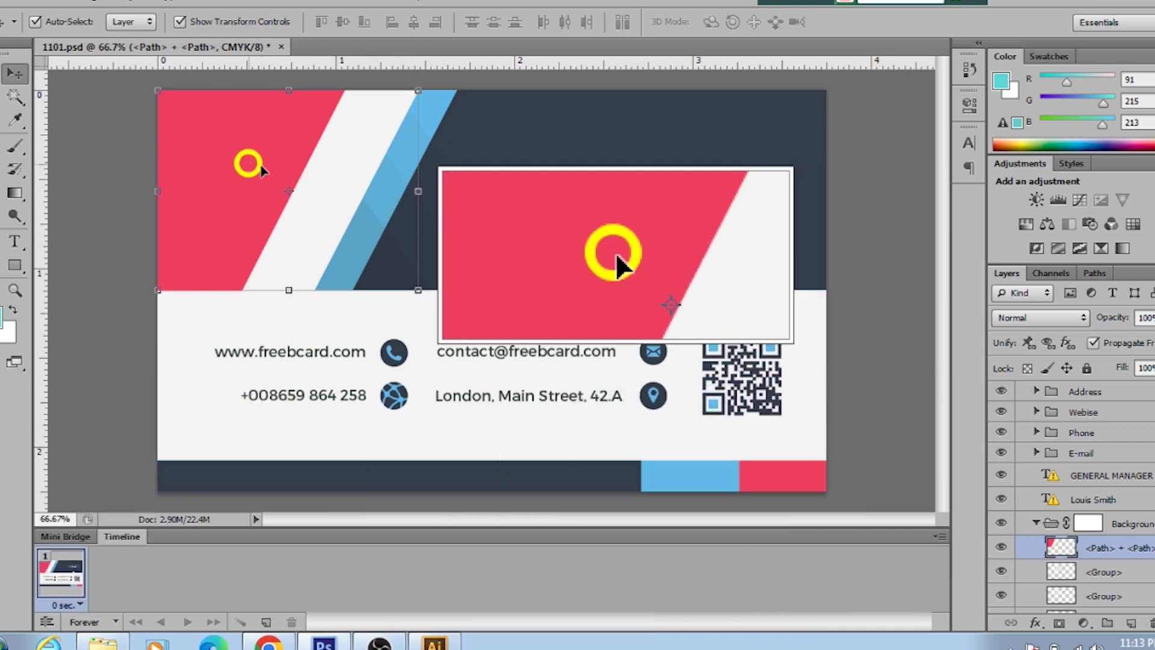
# Select the red area of the path layer with the Magic Wand tool
pyautogui.moveTo(260, 175); pyautogui.dragTo(237, 162)
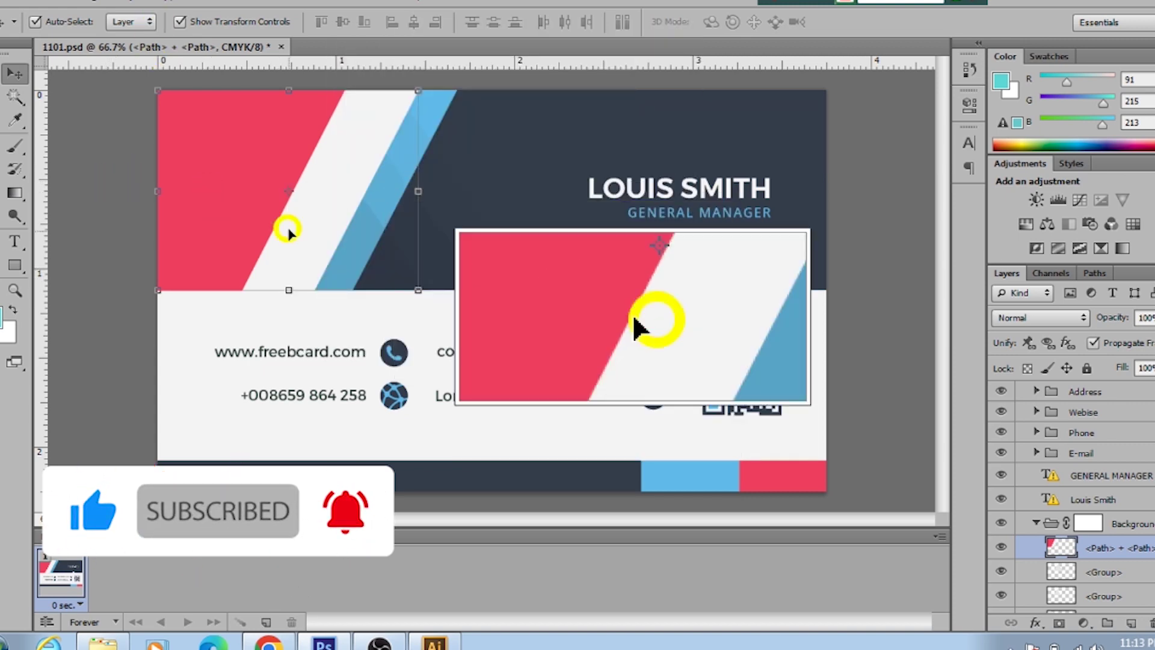
pyautogui.click(15, 97)
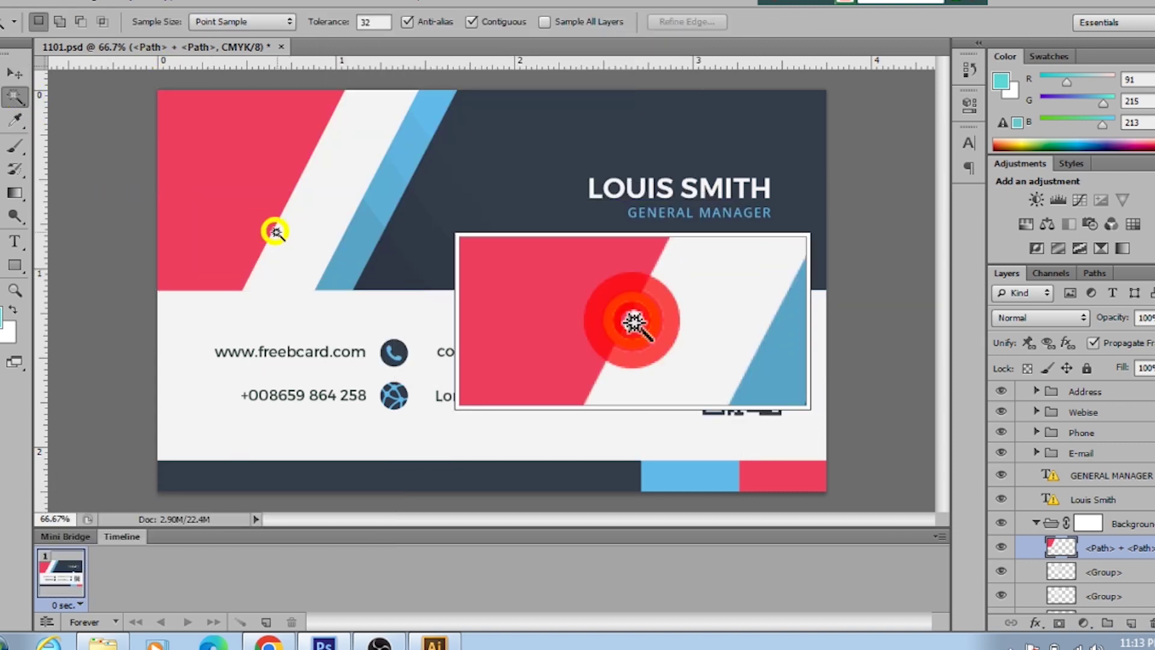
pyautogui.click(213, 181)
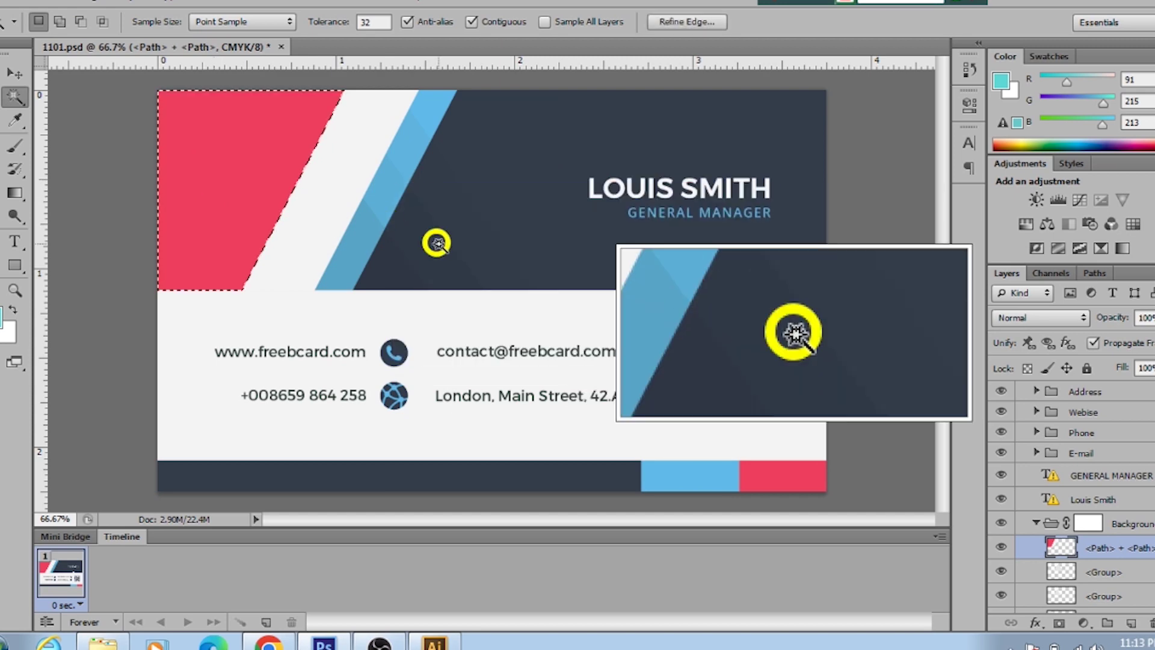
# Fill the selected red area with a Solid Color fill layer in purple-pink cb6ac3
pyautogui.click(1081, 624)
pyautogui.click(1065, 237)
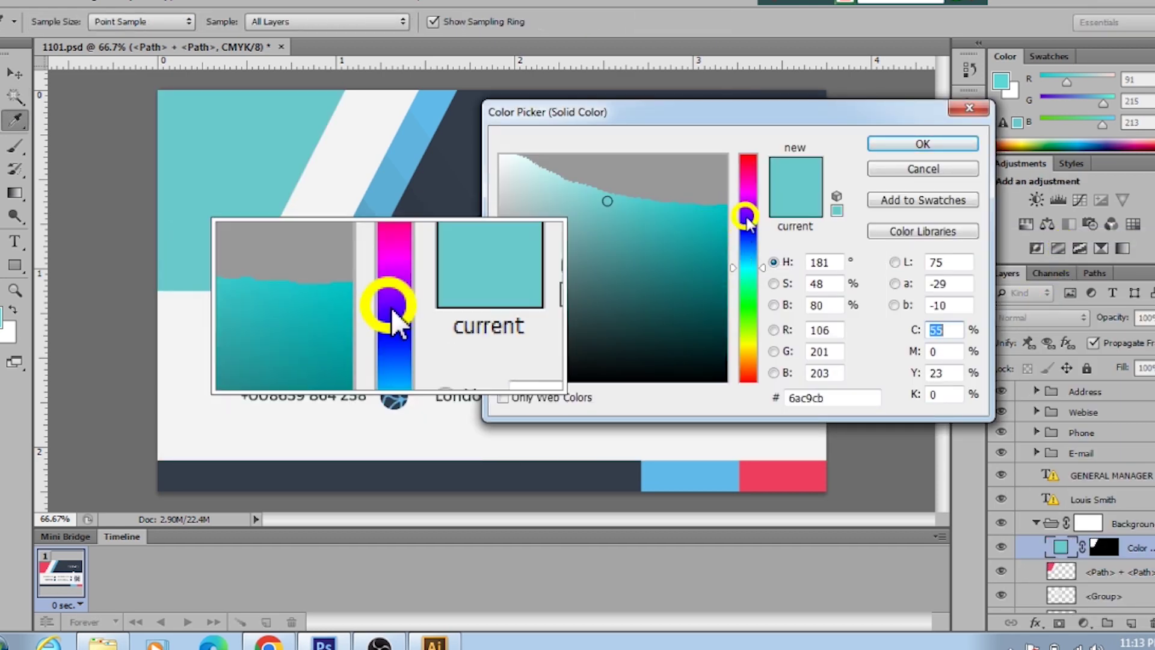
pyautogui.click(750, 190)
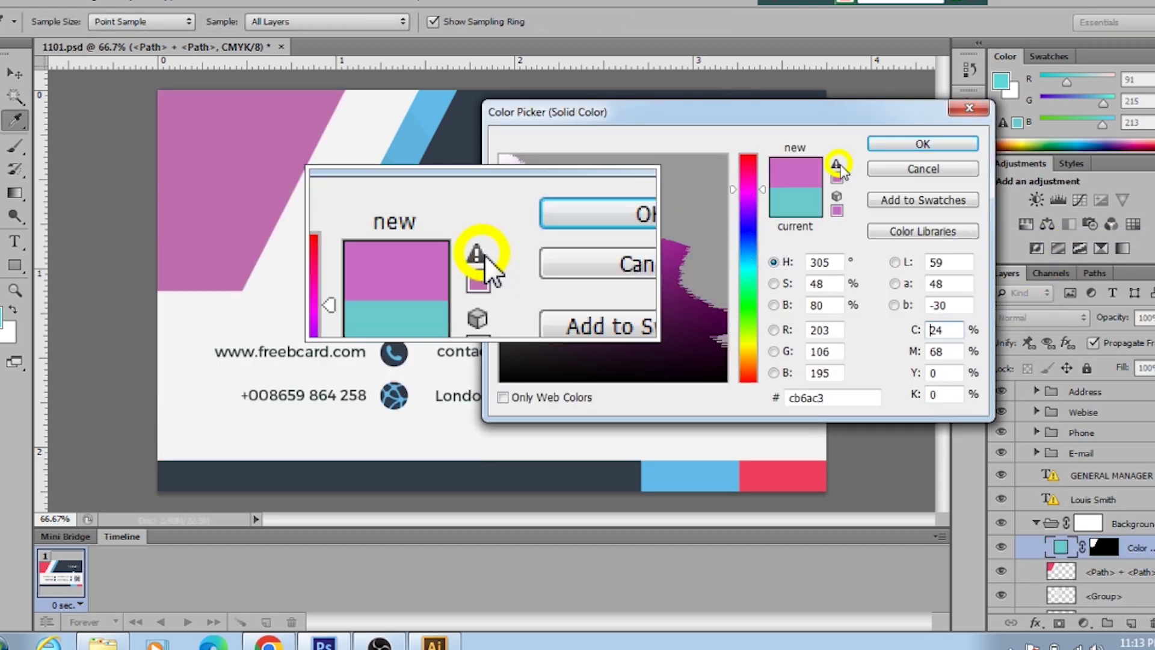
pyautogui.click(918, 144)
pyautogui.press('w')
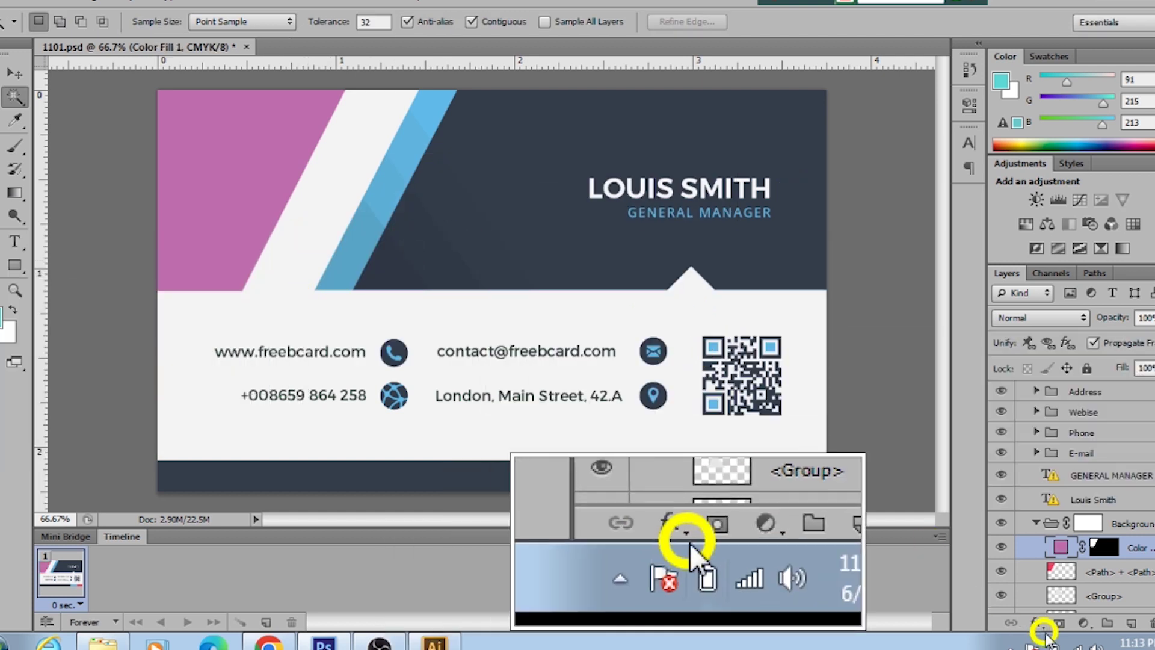
# Select the white diagonal stripe on the red-and-white path layer and cover it with a Solid Color fill layer in yellow-green cacb6a
pyautogui.click(1097, 575)
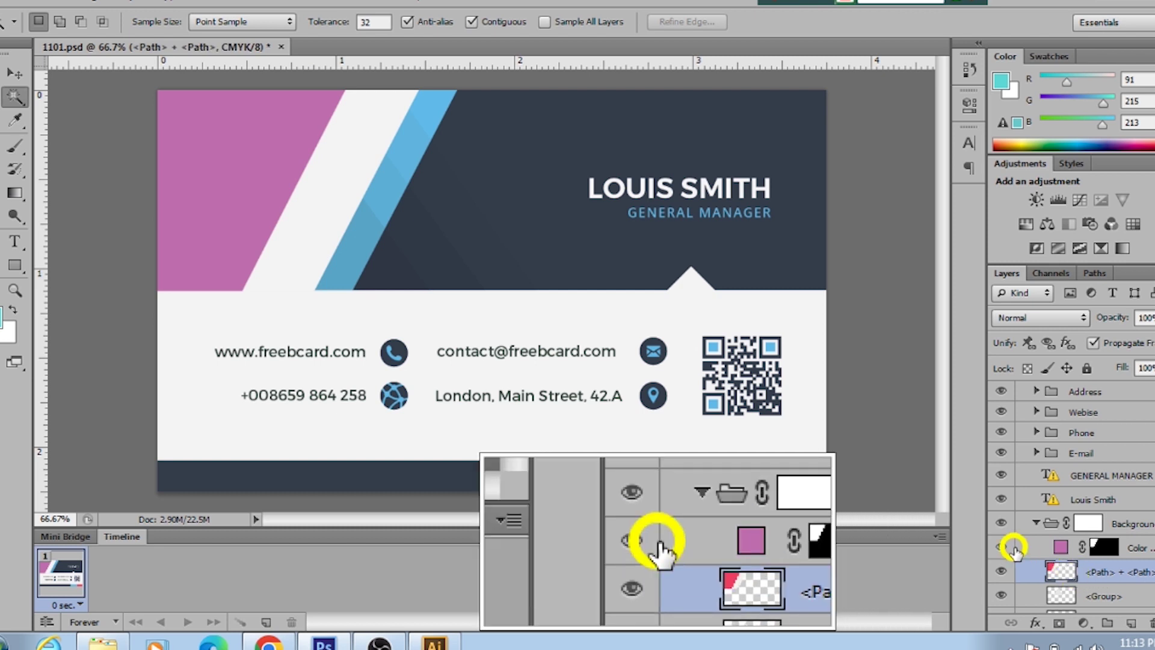
pyautogui.click(335, 193)
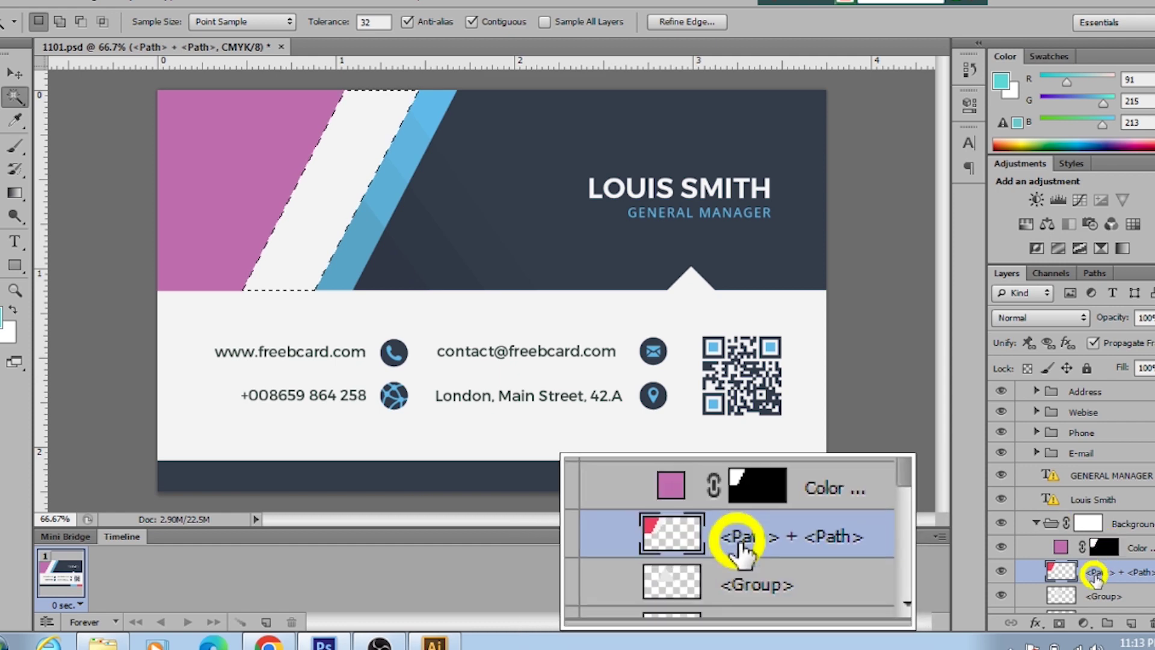
pyautogui.click(1082, 622)
pyautogui.click(1030, 234)
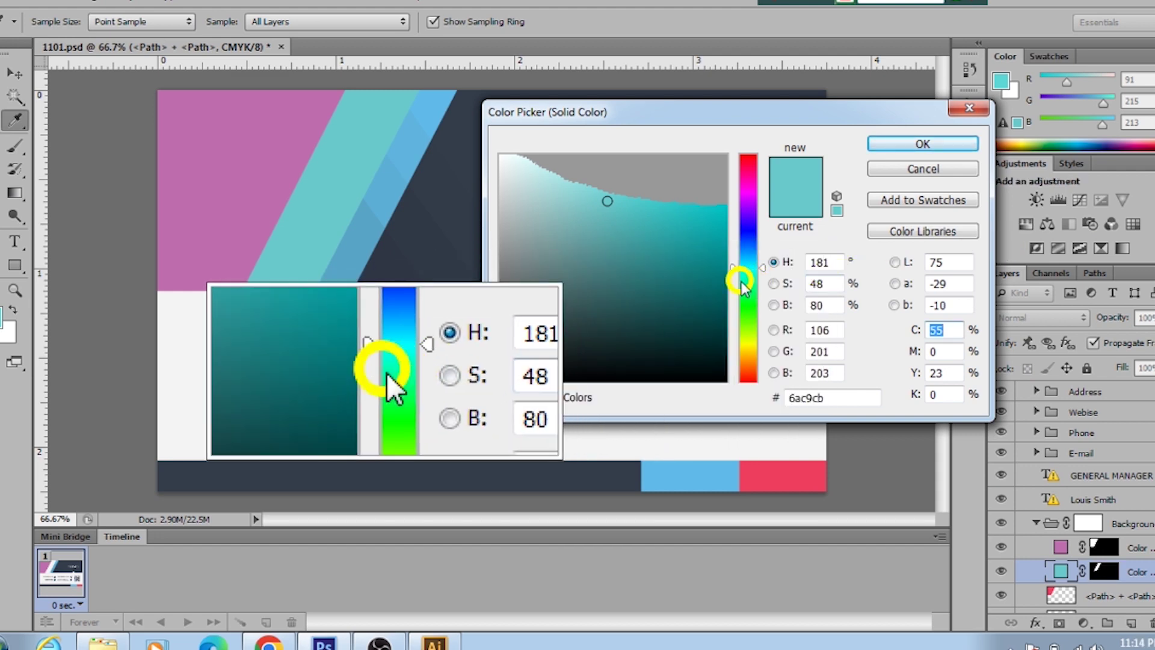
pyautogui.click(744, 344)
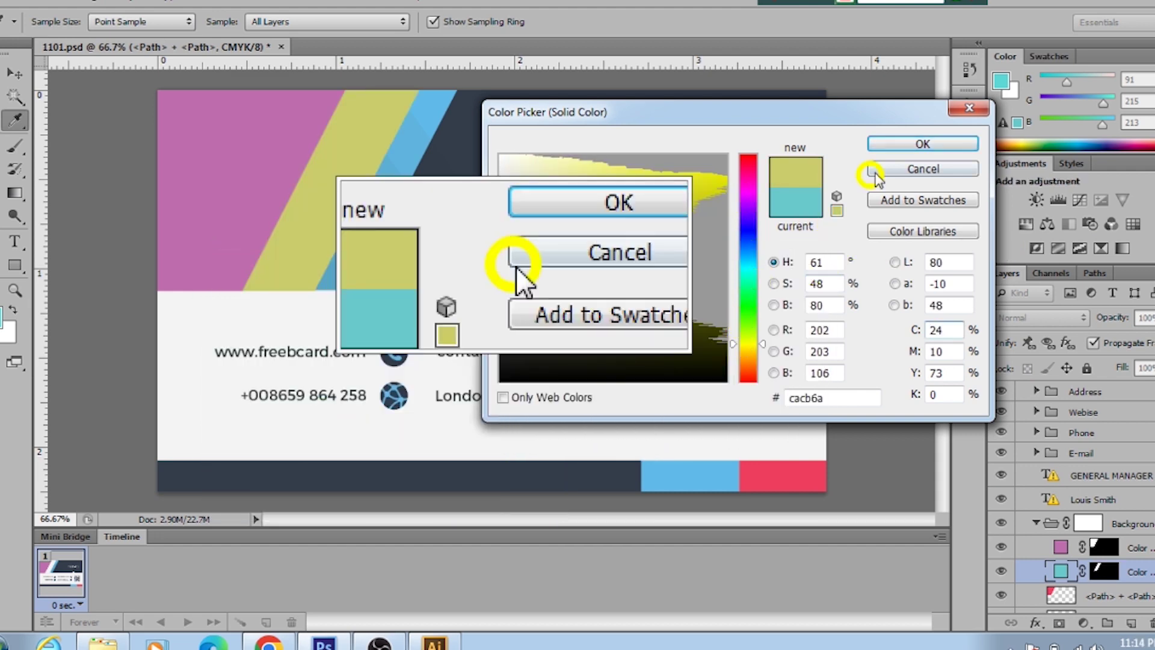
pyautogui.click(897, 146)
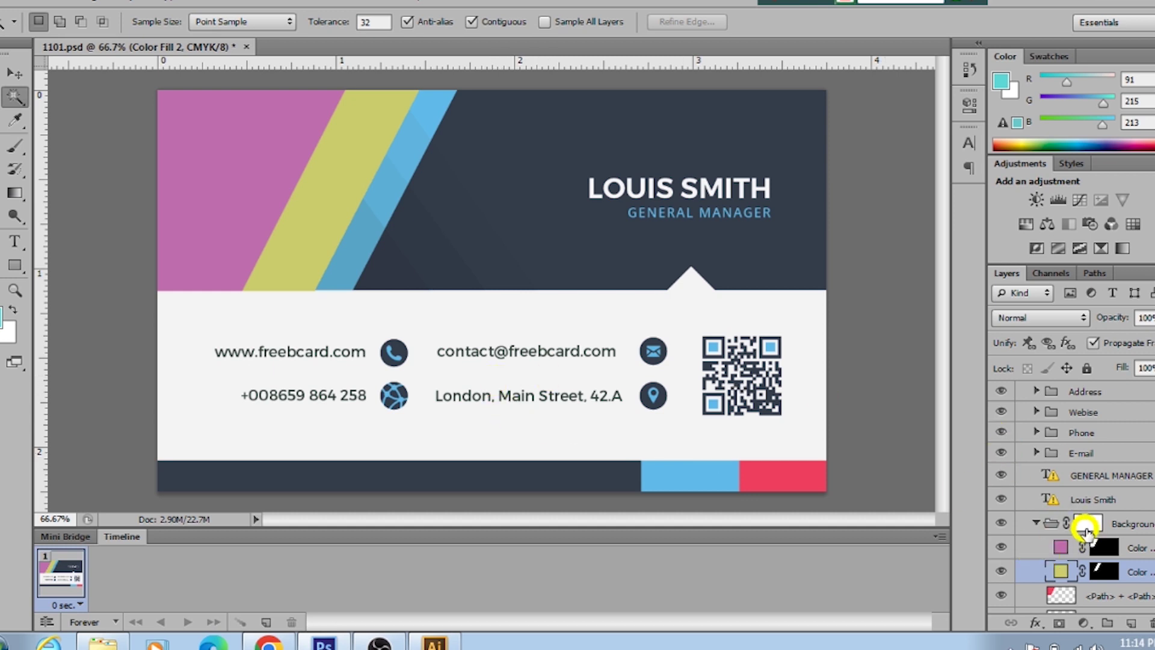
# Inspect the Background group's vector mask properties, toggle the visibility of the purple fill layer, and close the mask properties
pyautogui.doubleClick(1087, 524)
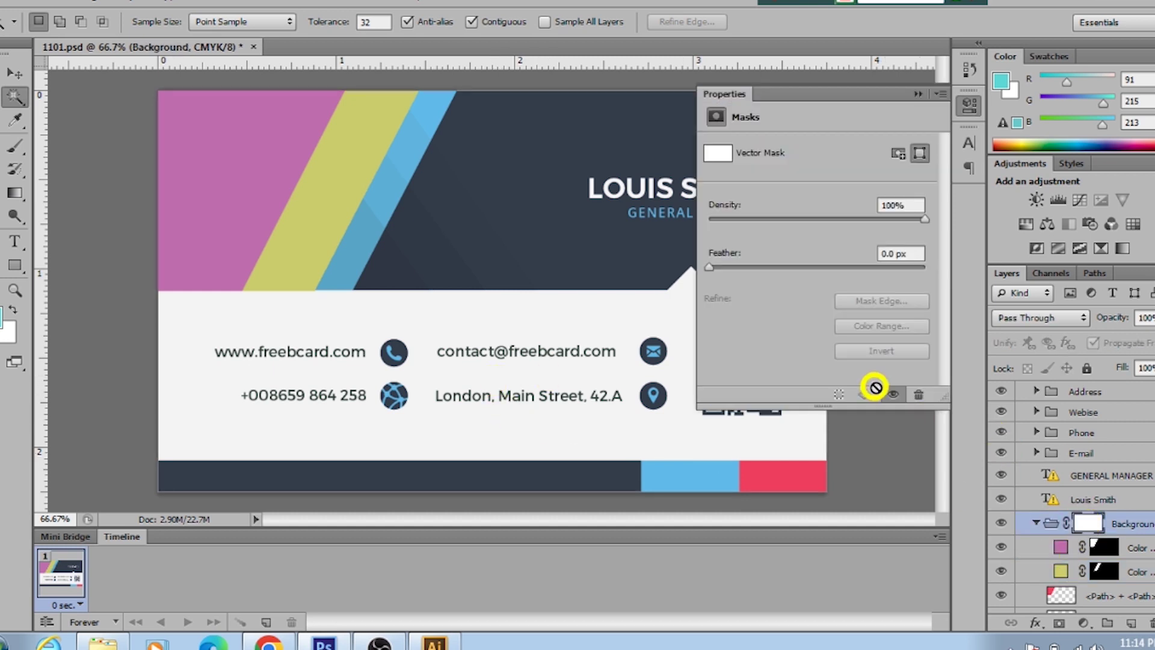
pyautogui.click(718, 155)
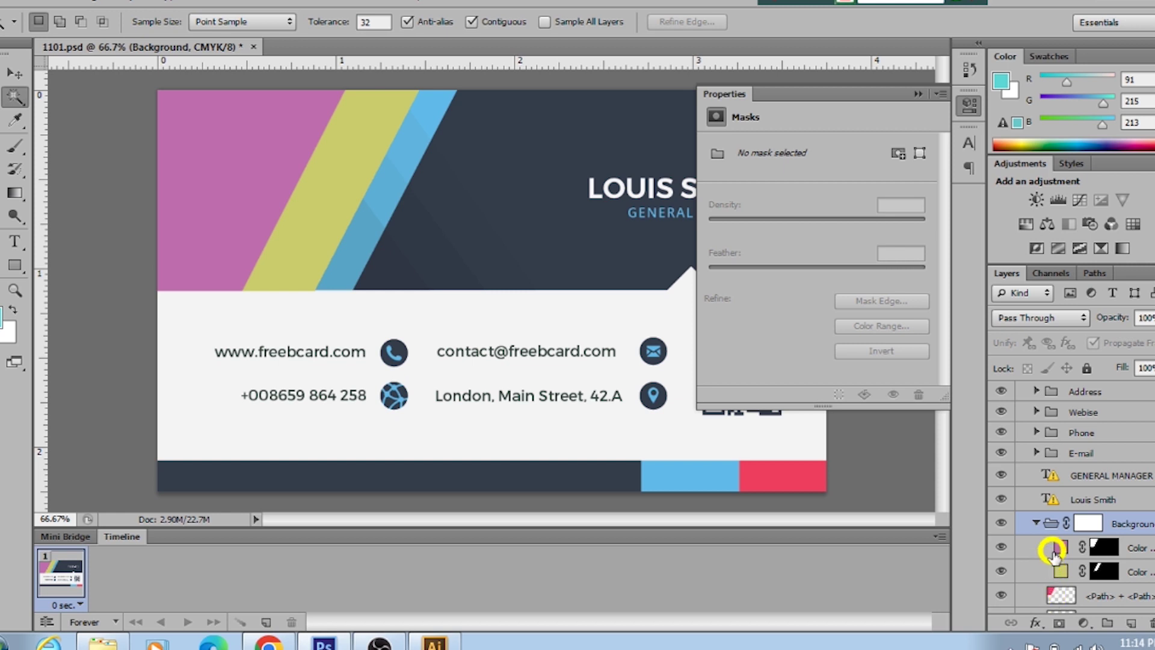
pyautogui.scroll(-2, 1072, 596)
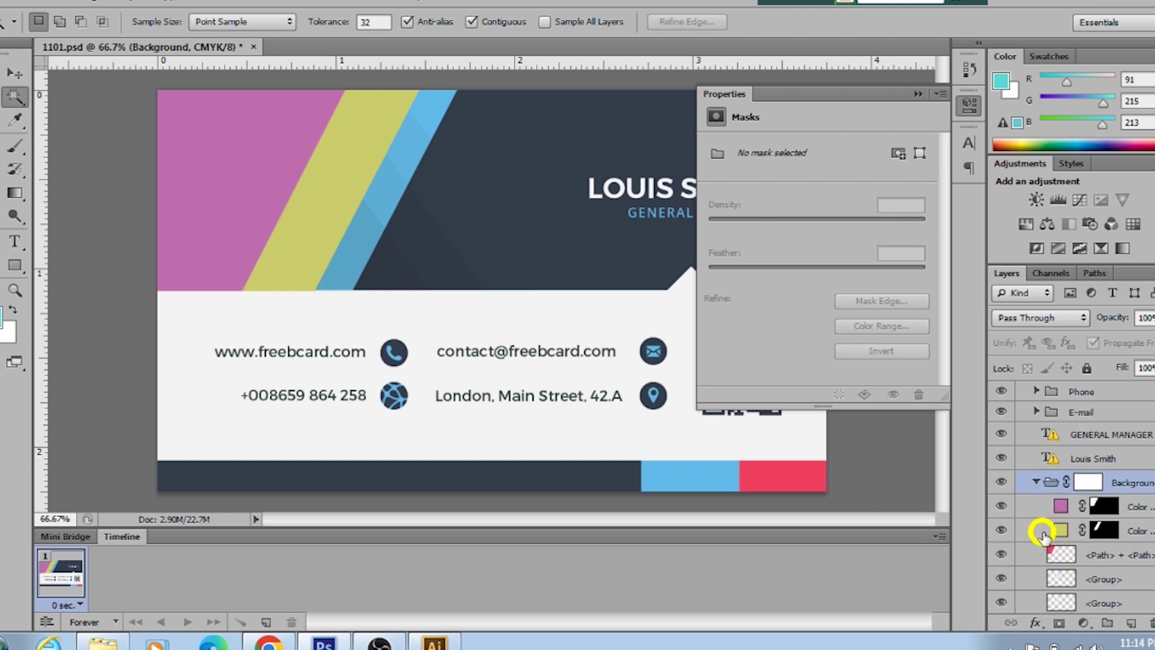
pyautogui.click(1000, 506)
pyautogui.click(1000, 506)
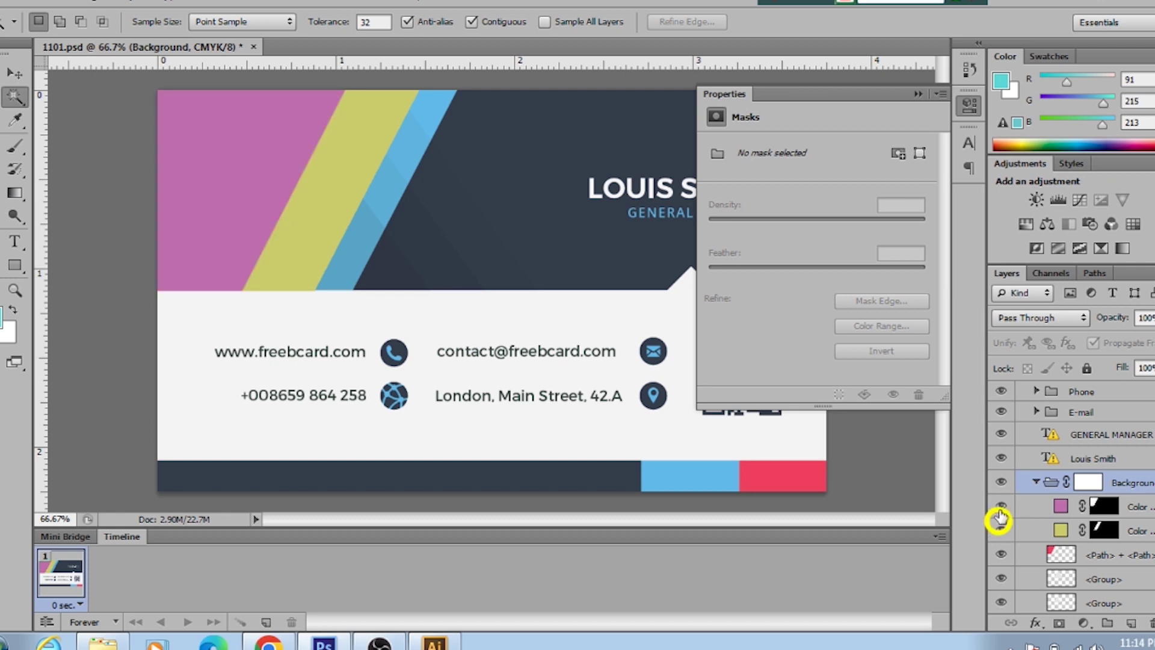
pyautogui.click(962, 110)
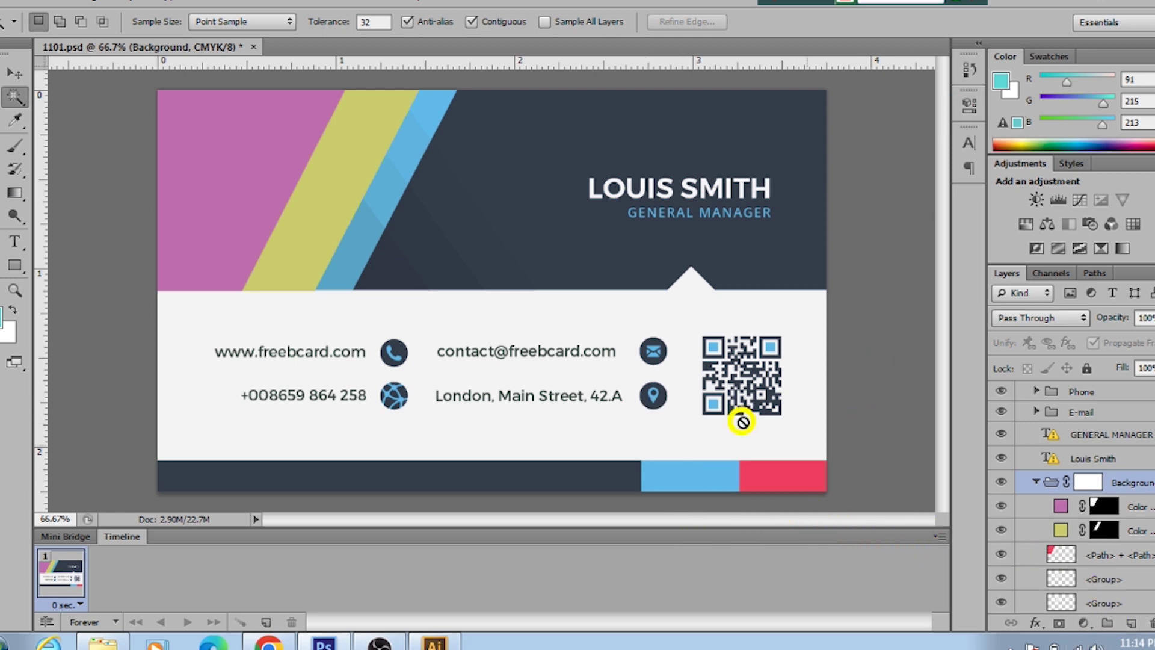
# Select the lowest path layer in the Background group and toggle its visibility to check which shapes it contains
pyautogui.scroll(-3, 1095, 534)
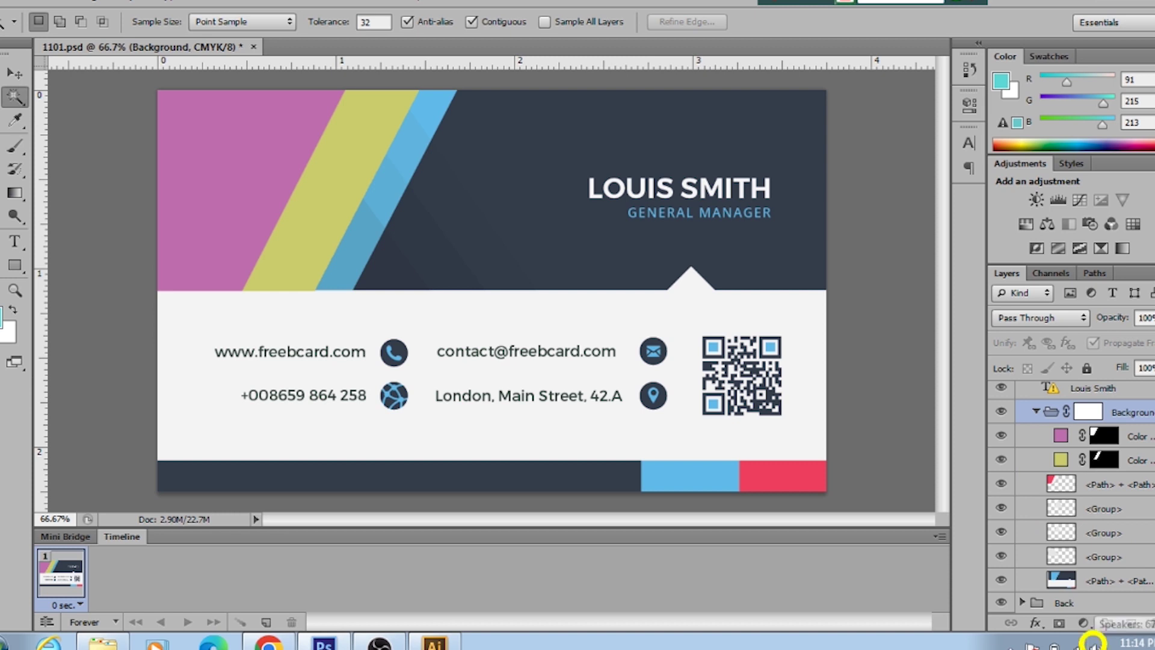
pyautogui.click(1062, 587)
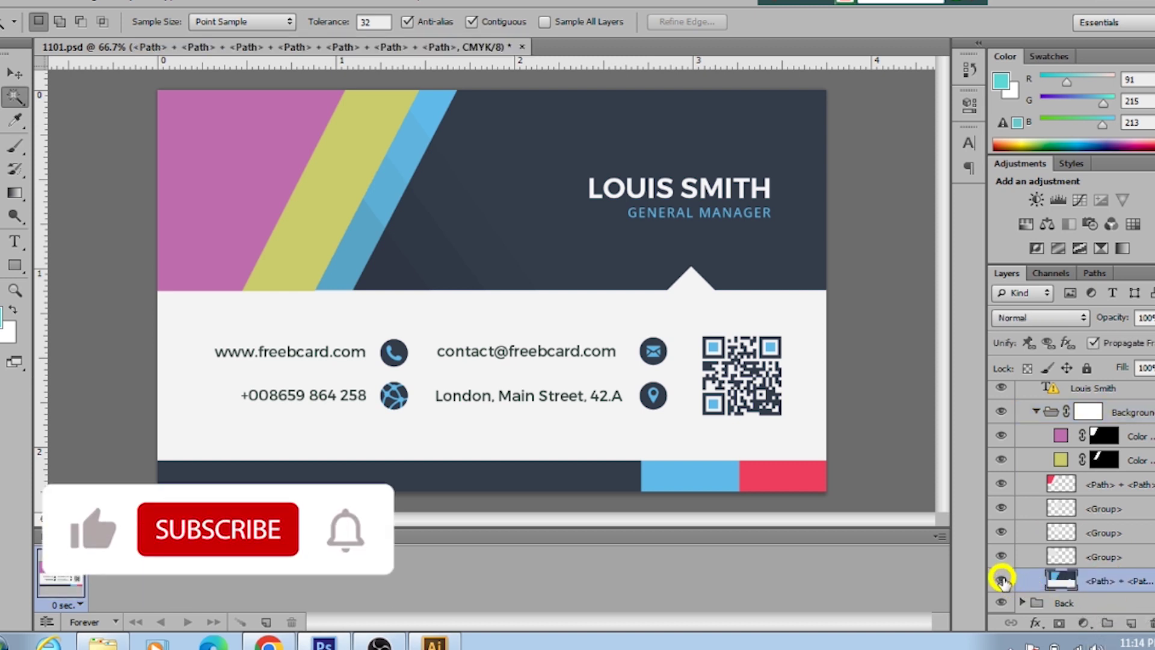
pyautogui.click(1002, 579)
pyautogui.click(1002, 579)
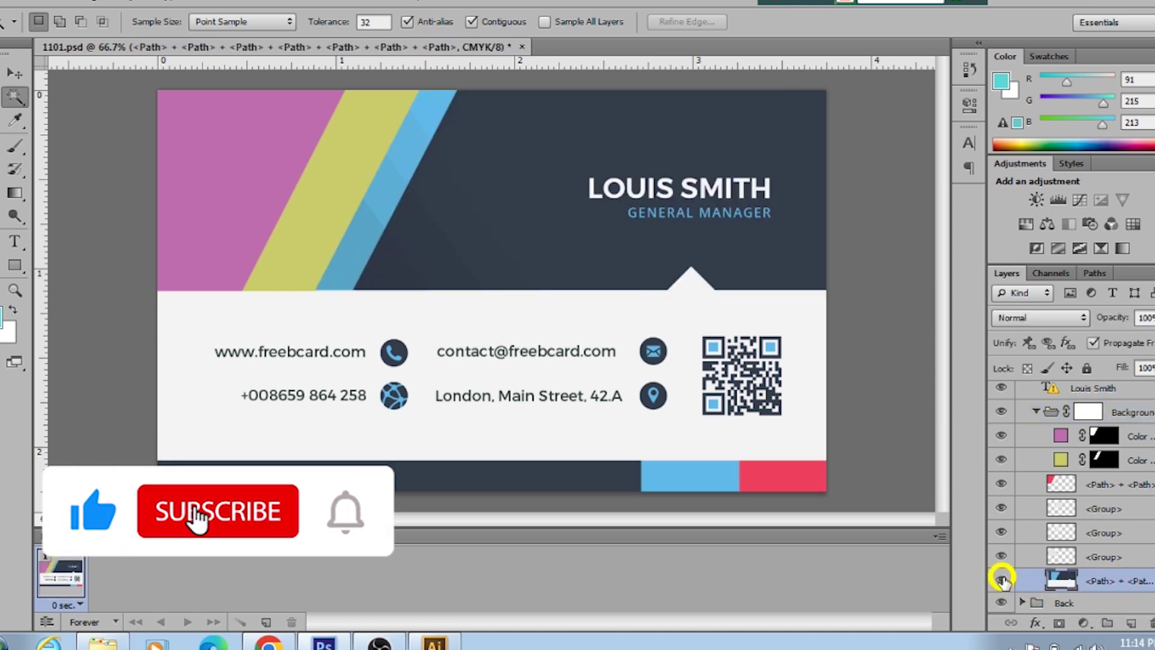
pyautogui.click(1002, 580)
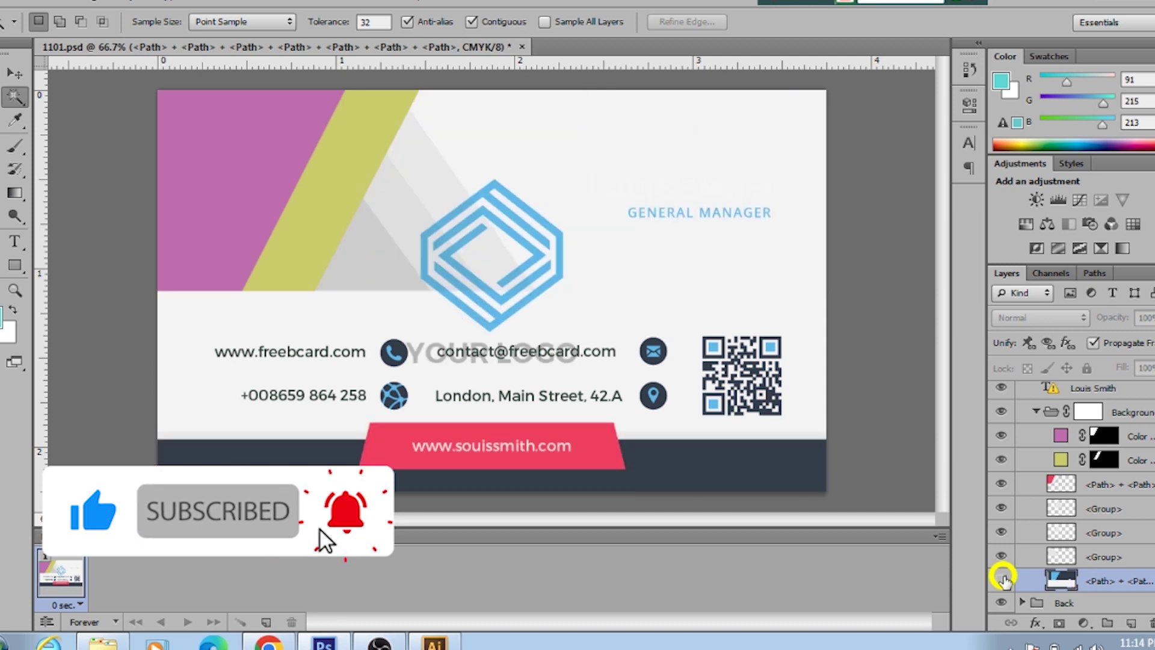
pyautogui.click(1002, 579)
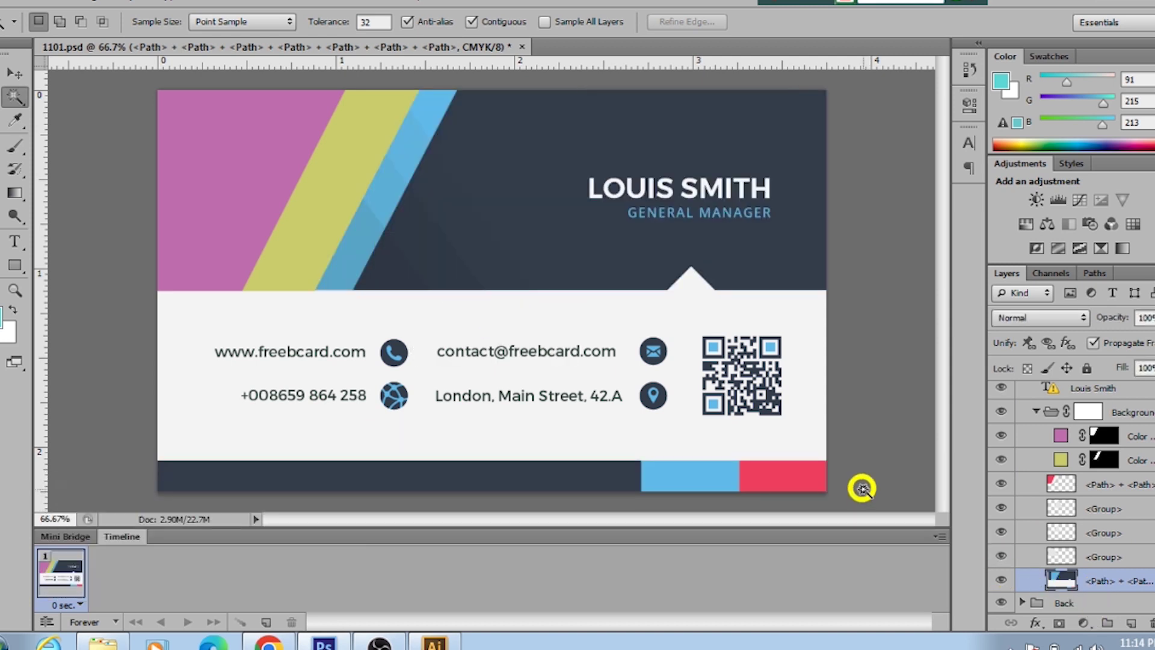
# Switch to the Move tool and save the business card document
pyautogui.scroll(-5, 863, 489)
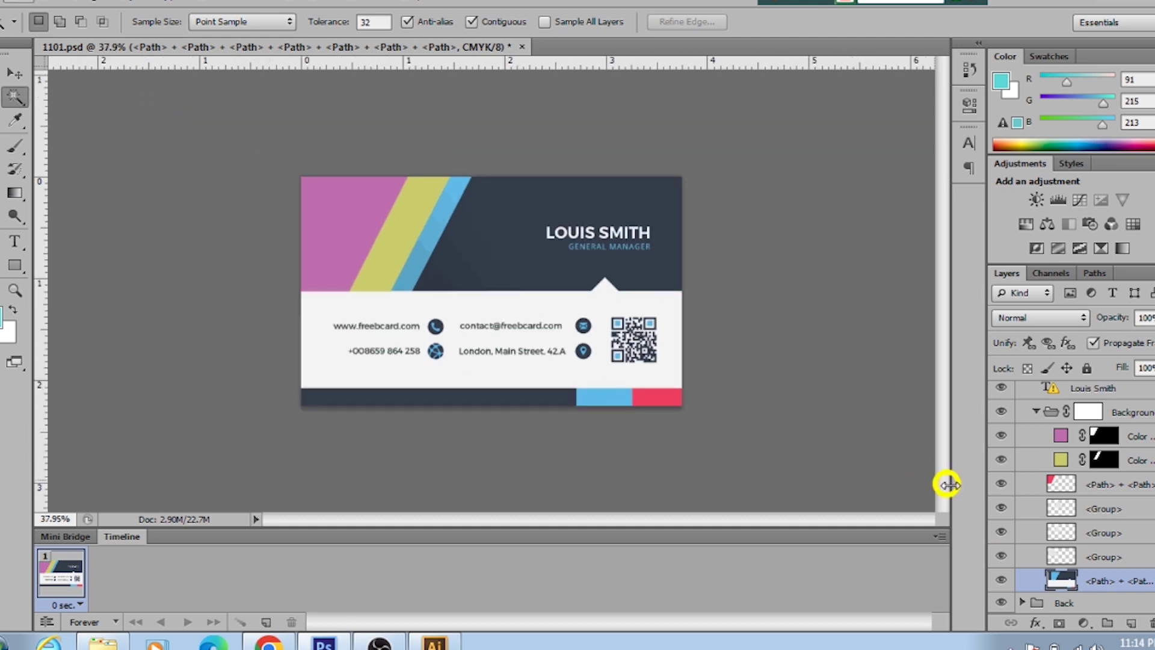
pyautogui.click(14, 73)
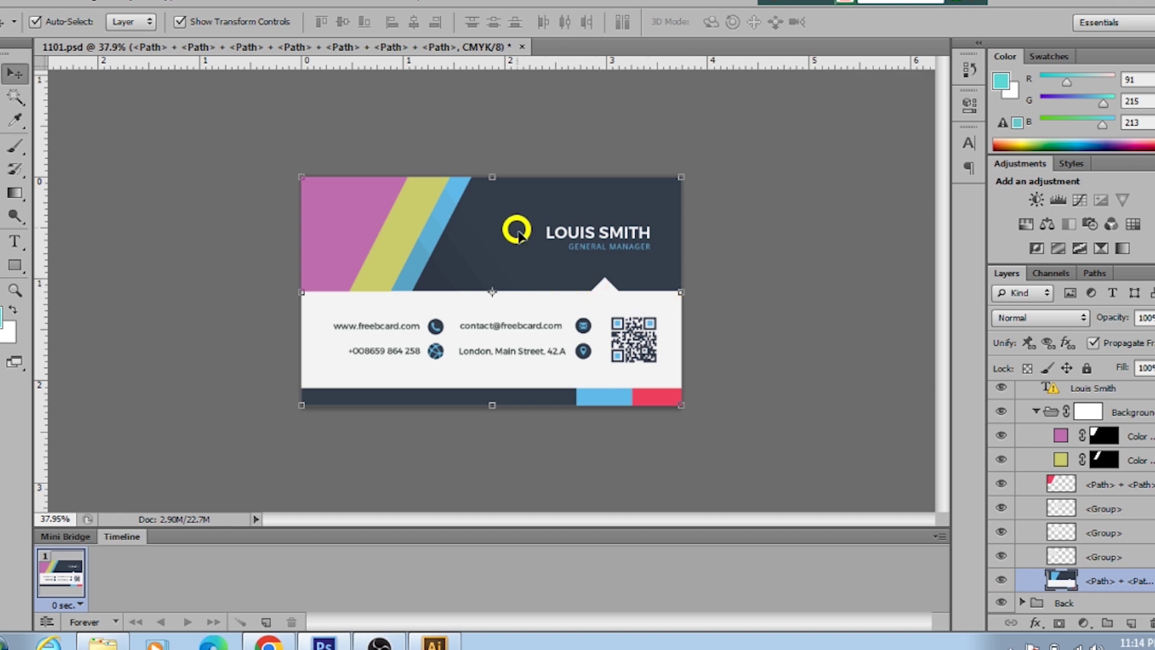
pyautogui.moveTo(519, 234)
pyautogui.mouseDown()
pyautogui.moveTo(550, 224)
pyautogui.moveTo(780, 235)
pyautogui.moveTo(650, 188)
pyautogui.moveTo(395, 188)
pyautogui.moveTo(382, 201)
pyautogui.moveTo(793, 219)
pyautogui.moveTo(467, 224)
pyautogui.moveTo(512, 220)
pyautogui.mouseUp()
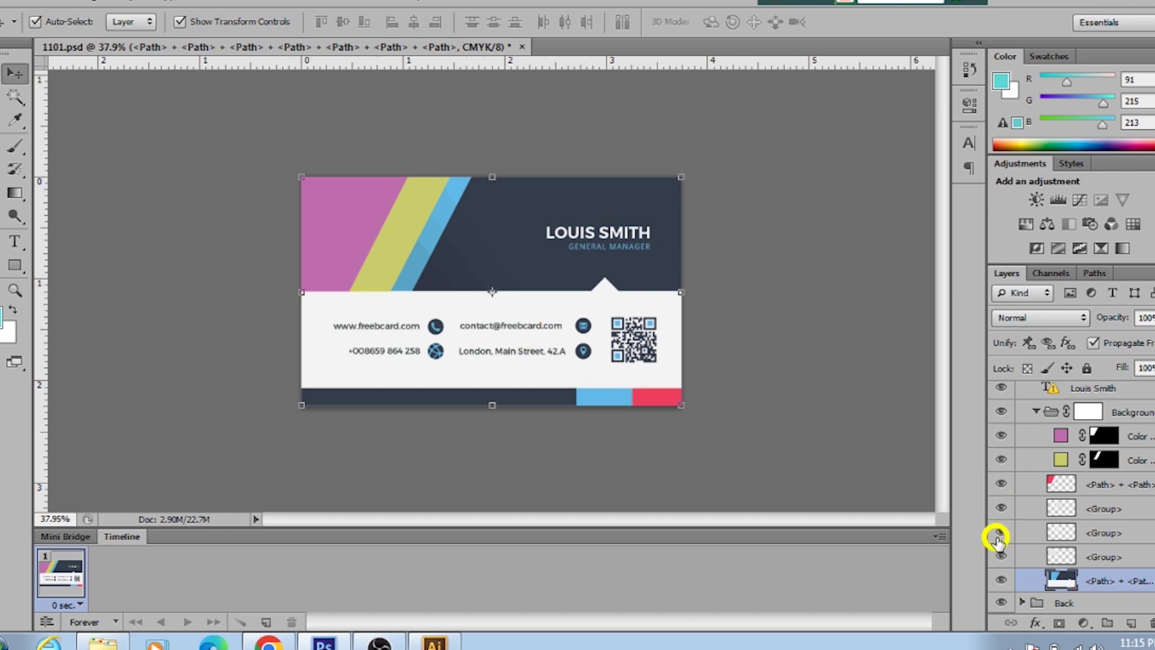
pyautogui.scroll(5, 1011, 535)
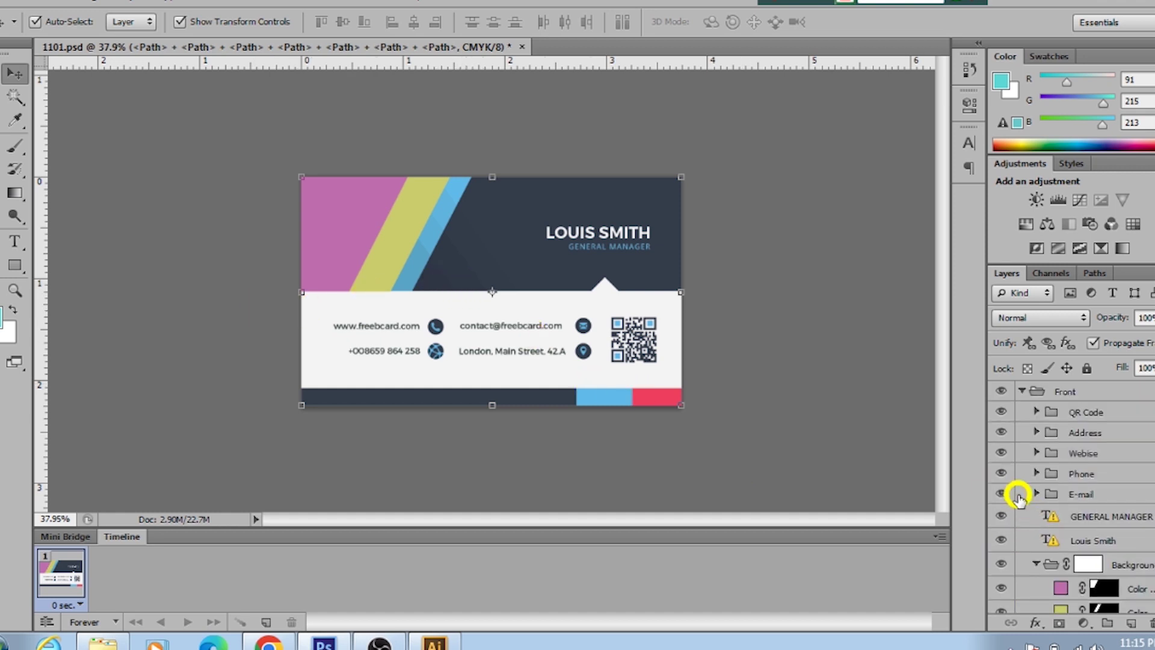
pyautogui.scroll(-5, 1017, 496)
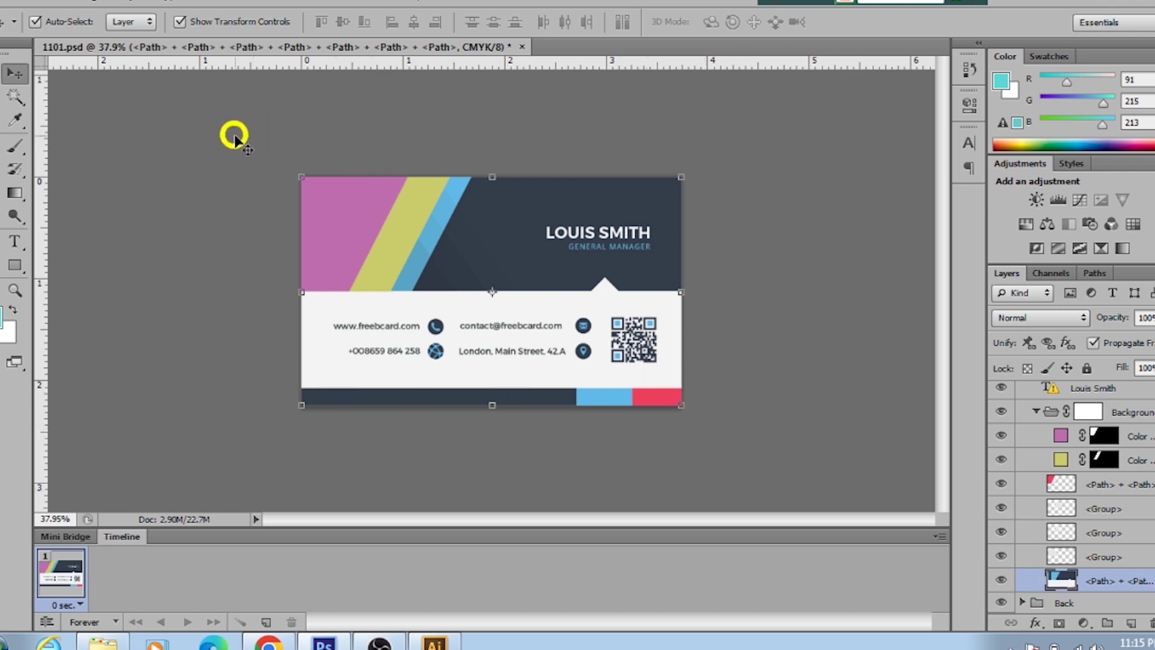
pyautogui.click(4, 7)
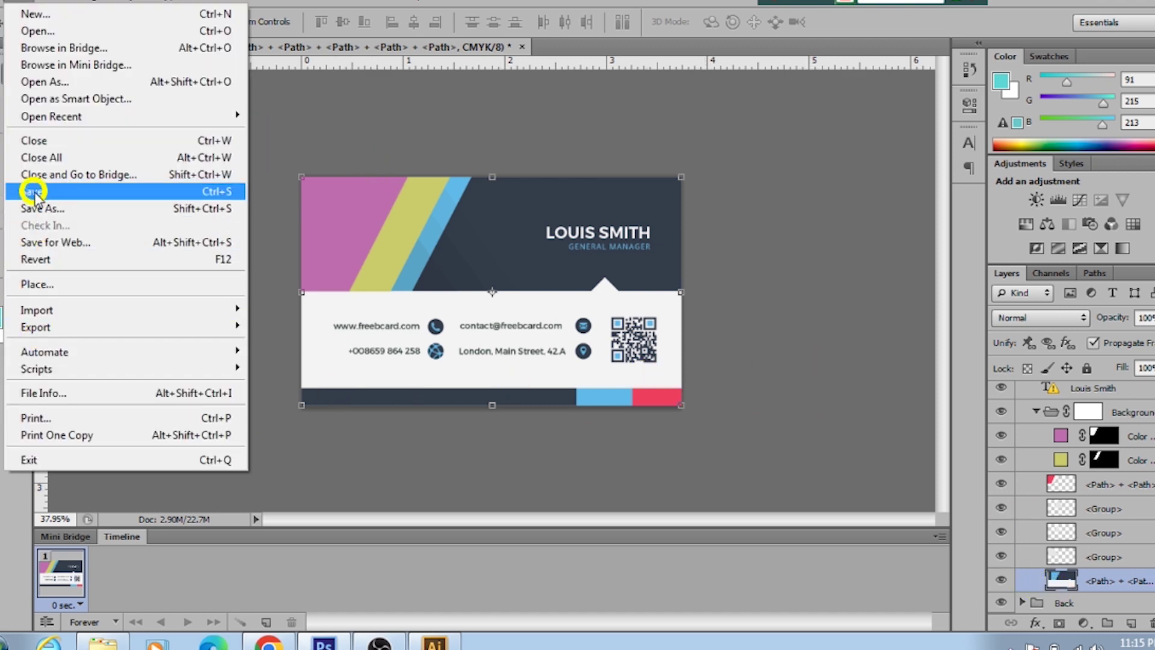
pyautogui.click(34, 192)
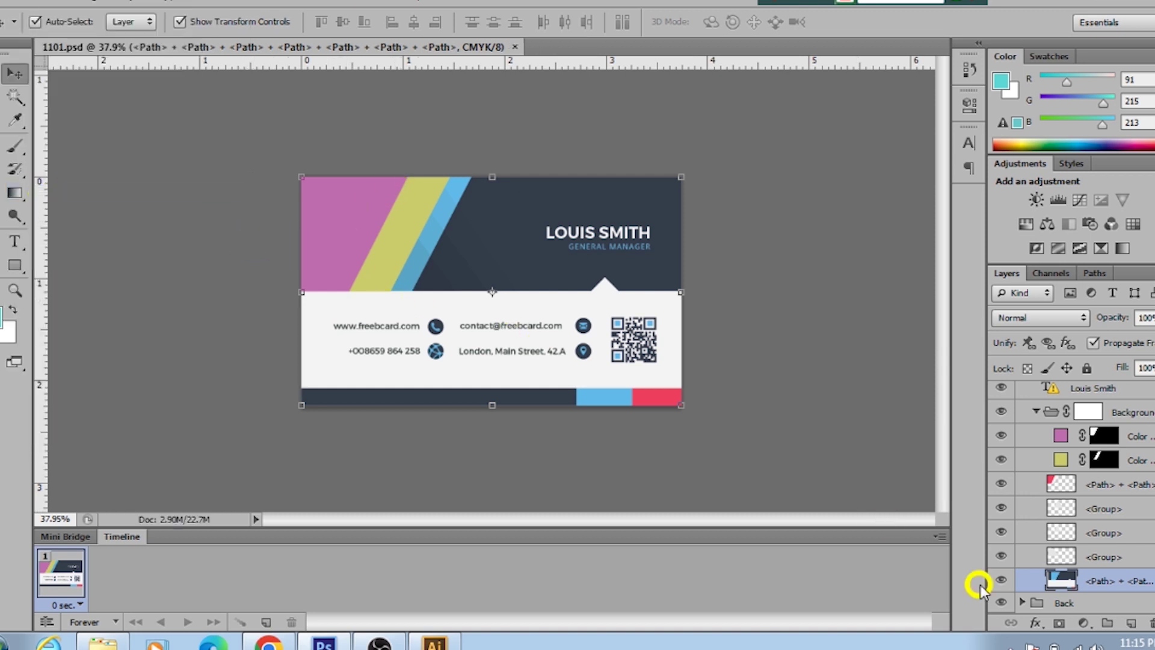
# Collapse and hide the Front group, and expand the Back group to show the card's back side layers
pyautogui.scroll(3, 1100, 538)
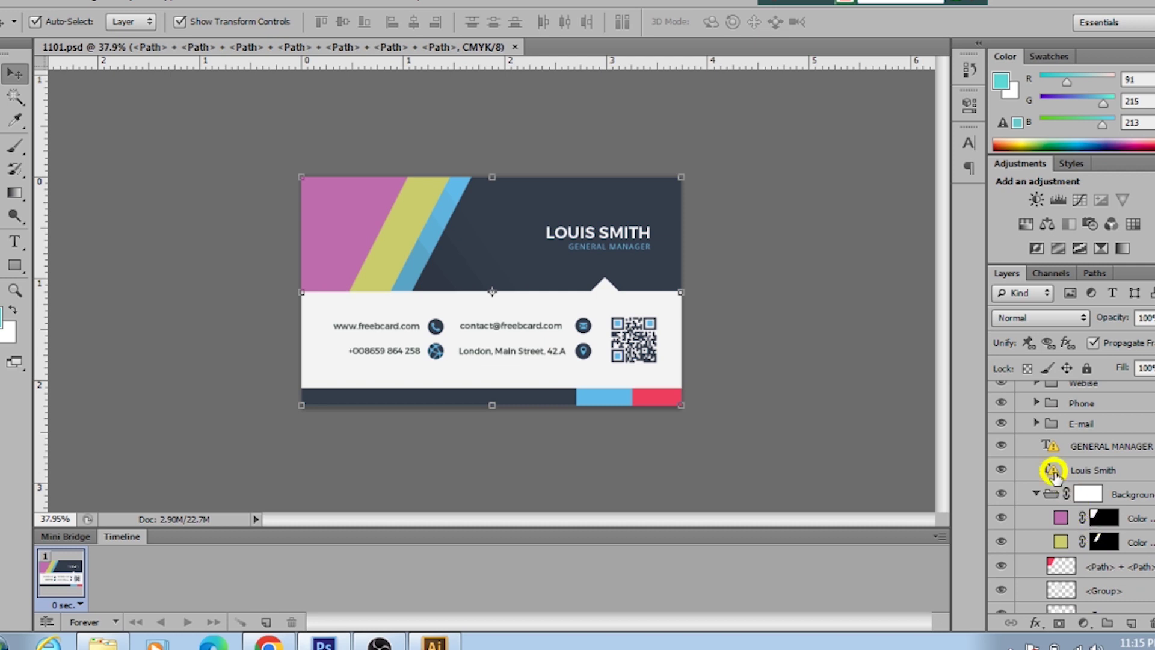
pyautogui.scroll(3, 1085, 540)
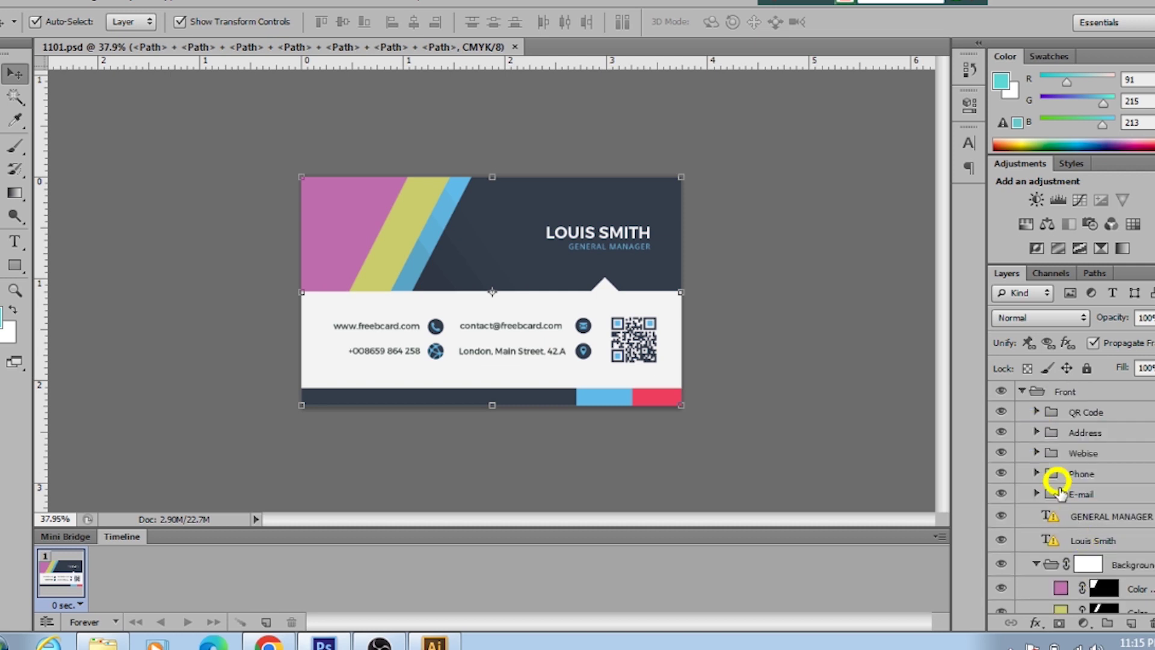
pyautogui.click(1022, 392)
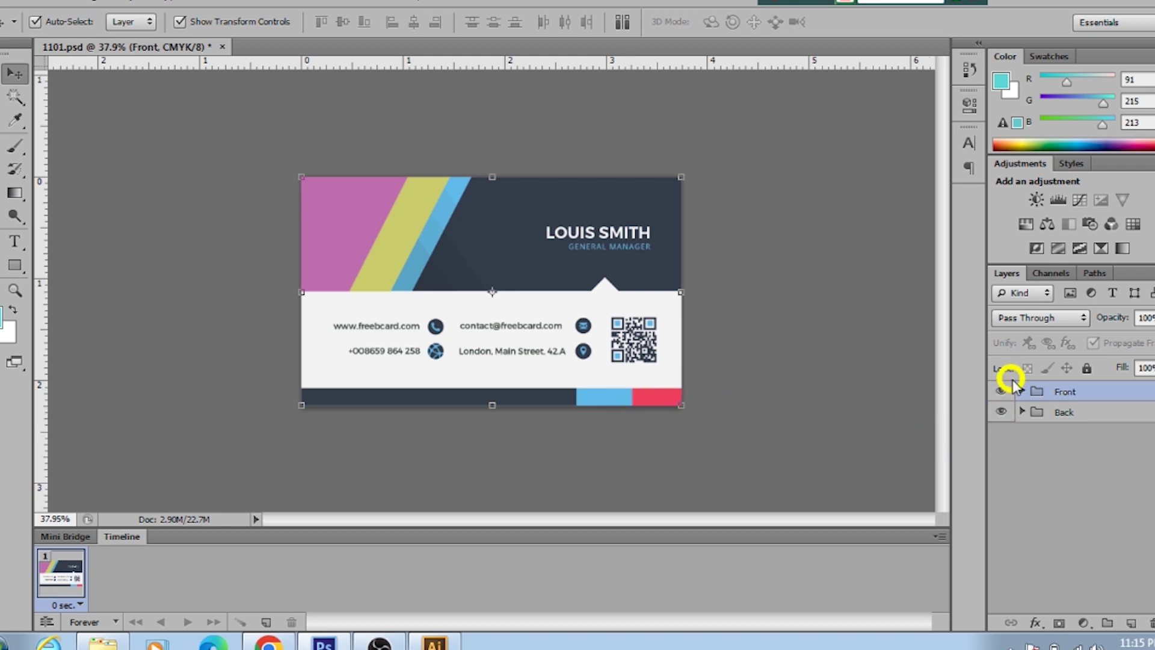
pyautogui.click(1002, 390)
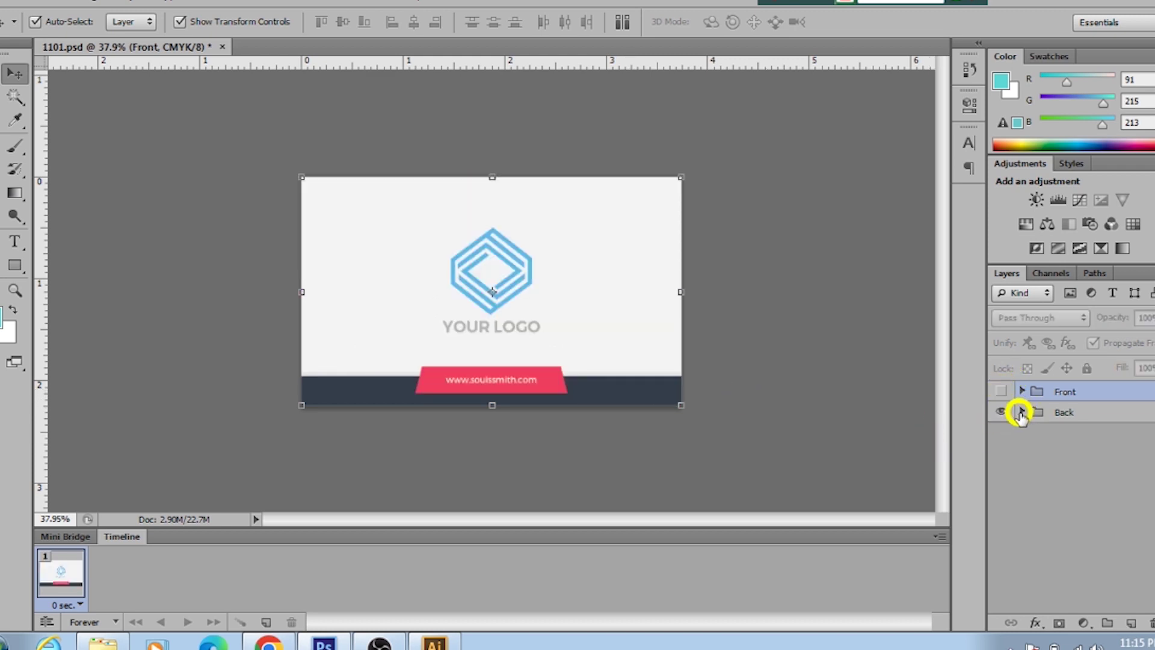
pyautogui.click(1021, 413)
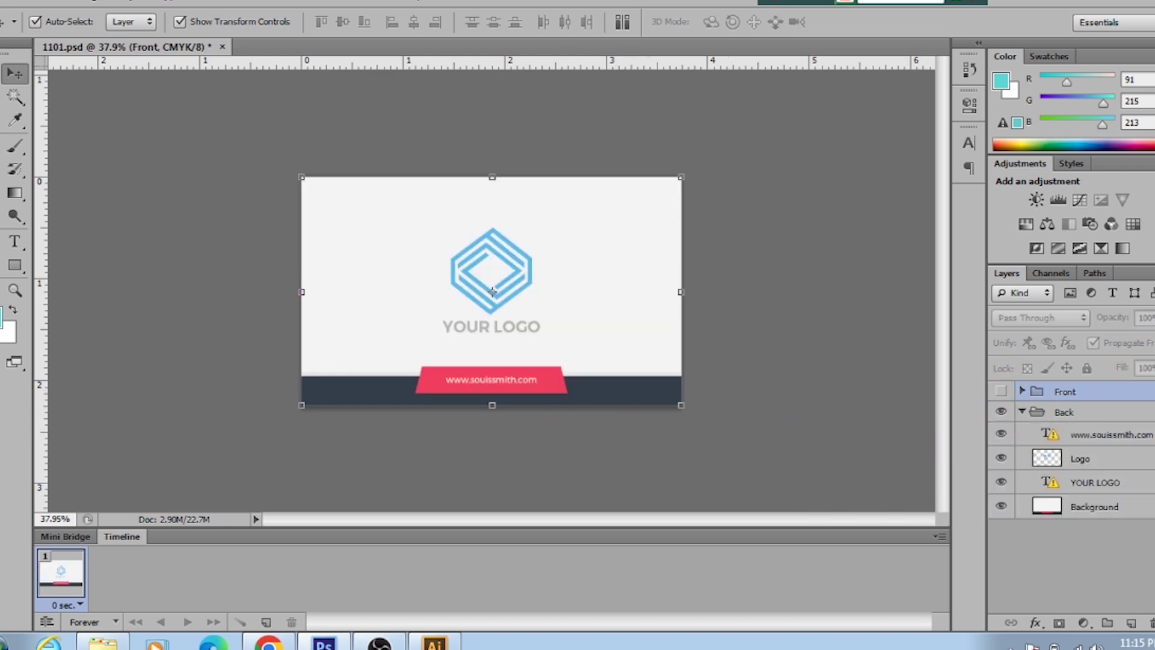
# Start editing the website text on the Back side's red banner with the Type tool, accepting substitution of the missing font
pyautogui.click(1101, 435)
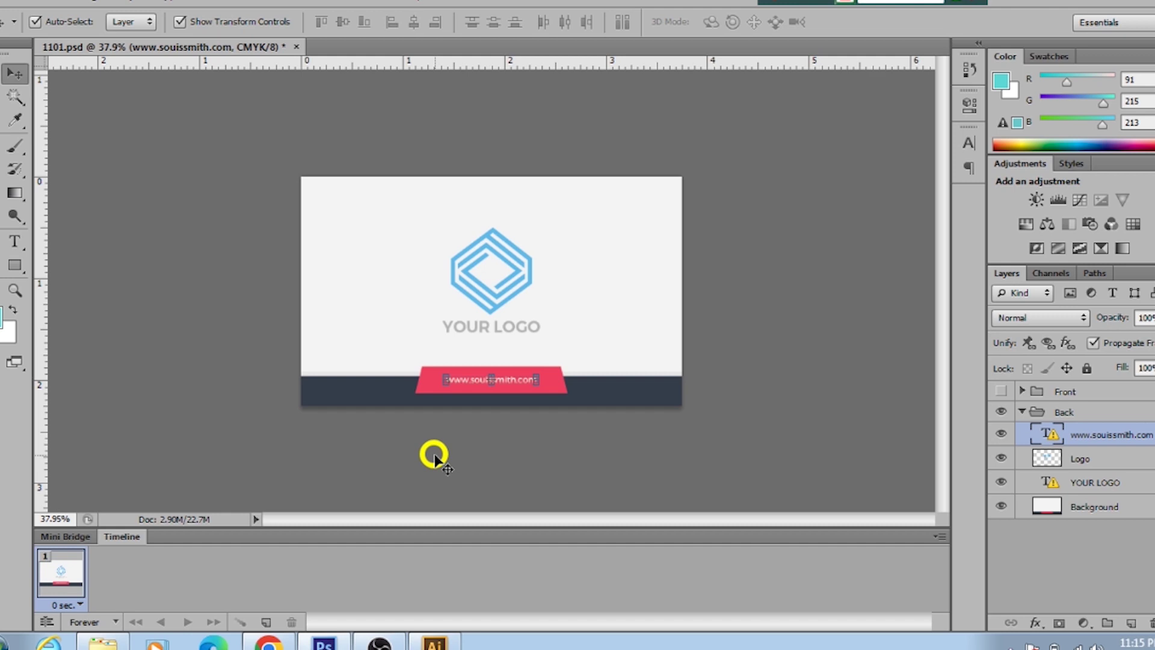
pyautogui.scroll(5, 438, 456)
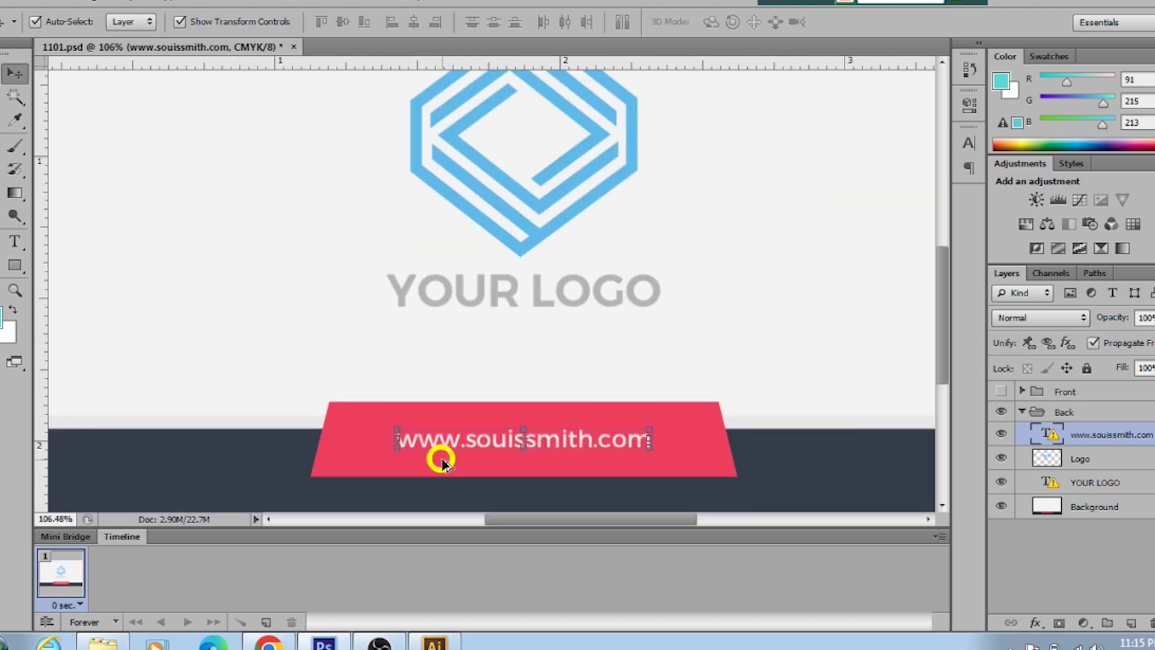
pyautogui.click(15, 241)
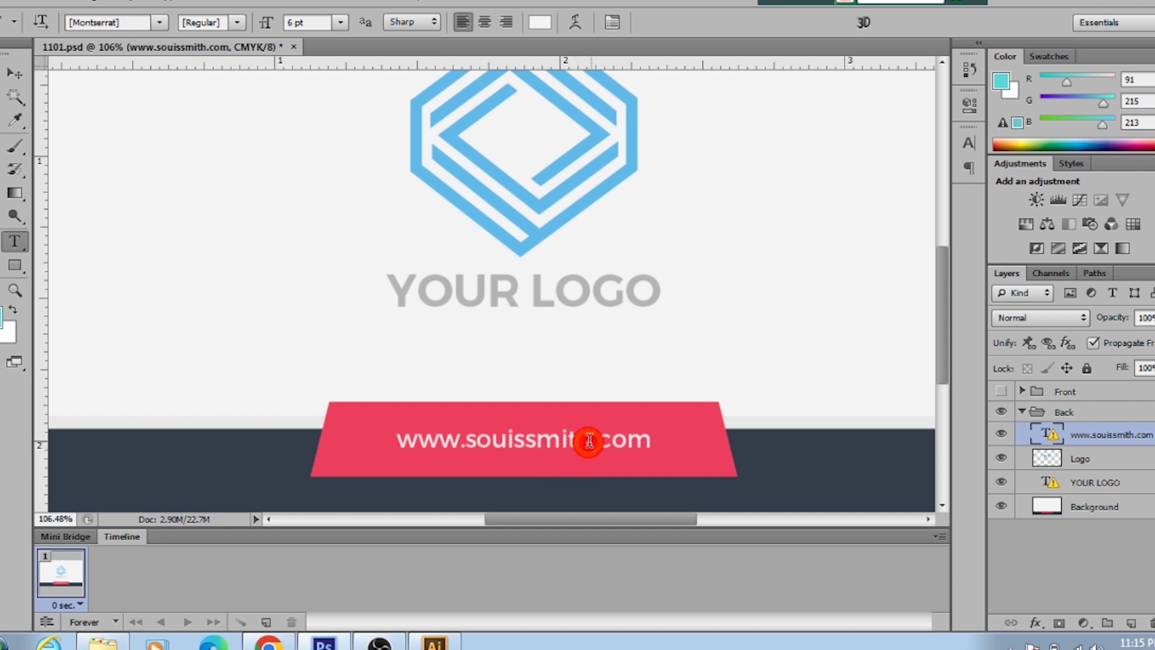
pyautogui.click(589, 440)
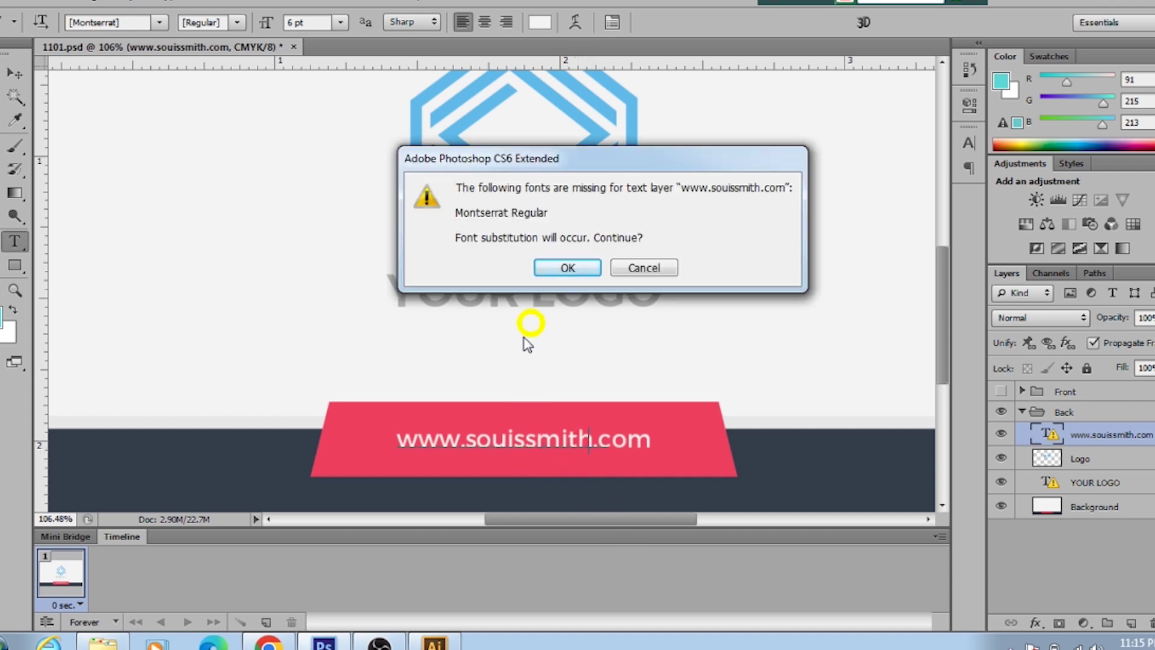
pyautogui.click(567, 269)
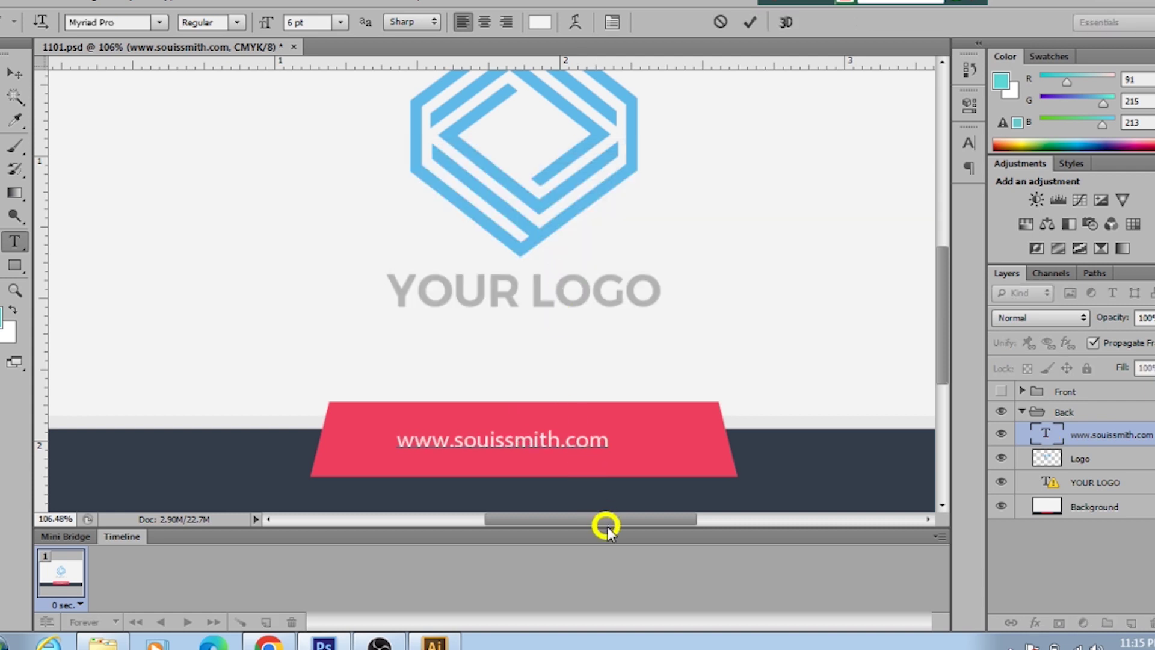
pyautogui.press('Right')
pyautogui.press('Right')
pyautogui.press('Right')
pyautogui.press('BackSpace')
pyautogui.press('BackSpace')
pyautogui.press('BackSpace')
pyautogui.press('BackSpace')
pyautogui.press('BackSpace')
pyautogui.press('BackSpace')
pyautogui.press('BackSpace')
pyautogui.press('BackSpace')
pyautogui.press('BackSpace')
pyautogui.press('BackSpace')
pyautogui.press('BackSpace')
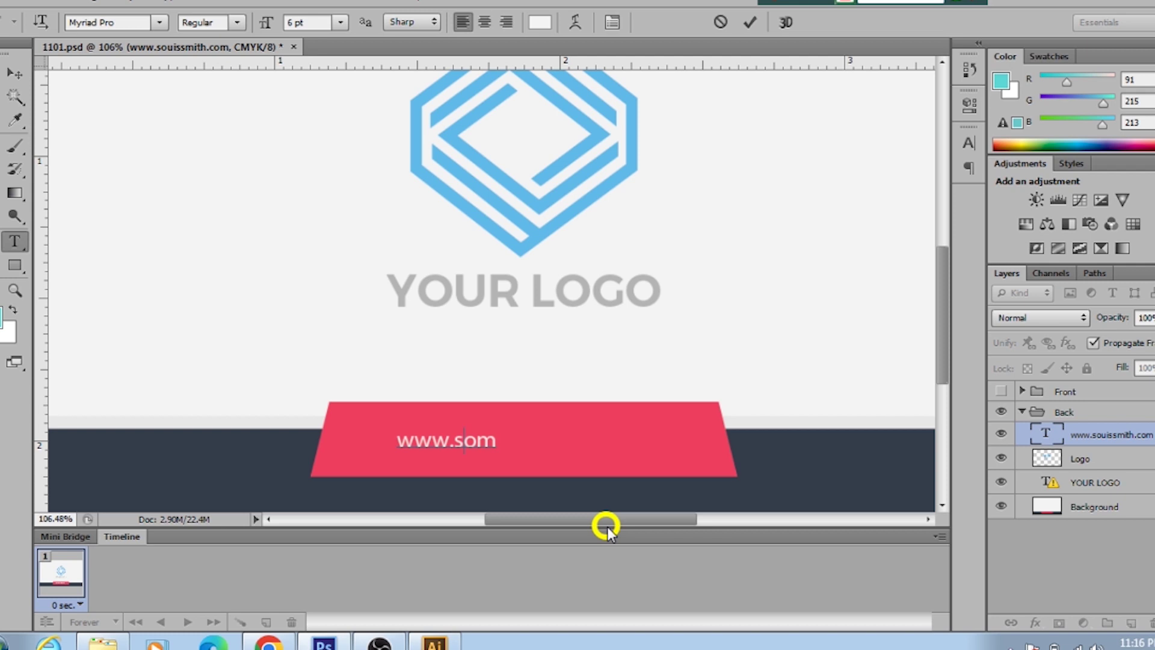
pyautogui.press('BackSpace')
pyautogui.write('amartm')
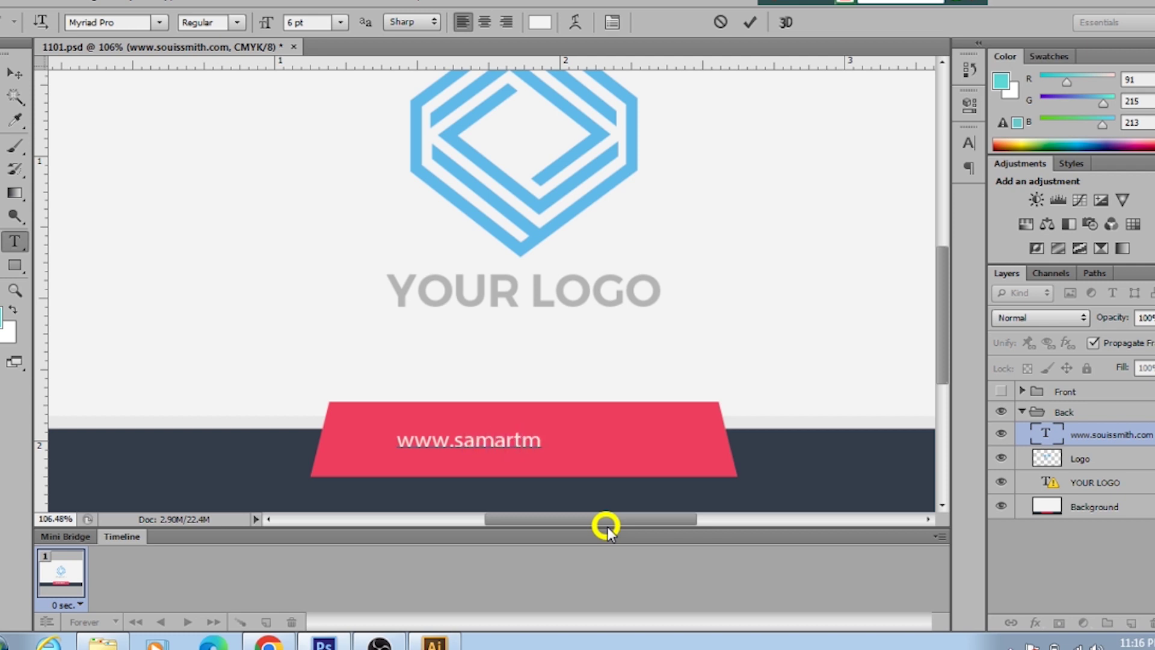
pyautogui.press('BackSpace')
pyautogui.press('BackSpace')
pyautogui.press('BackSpace')
pyautogui.write('der')
pyautogui.press('BackSpace')
pyautogui.write('sign .c')
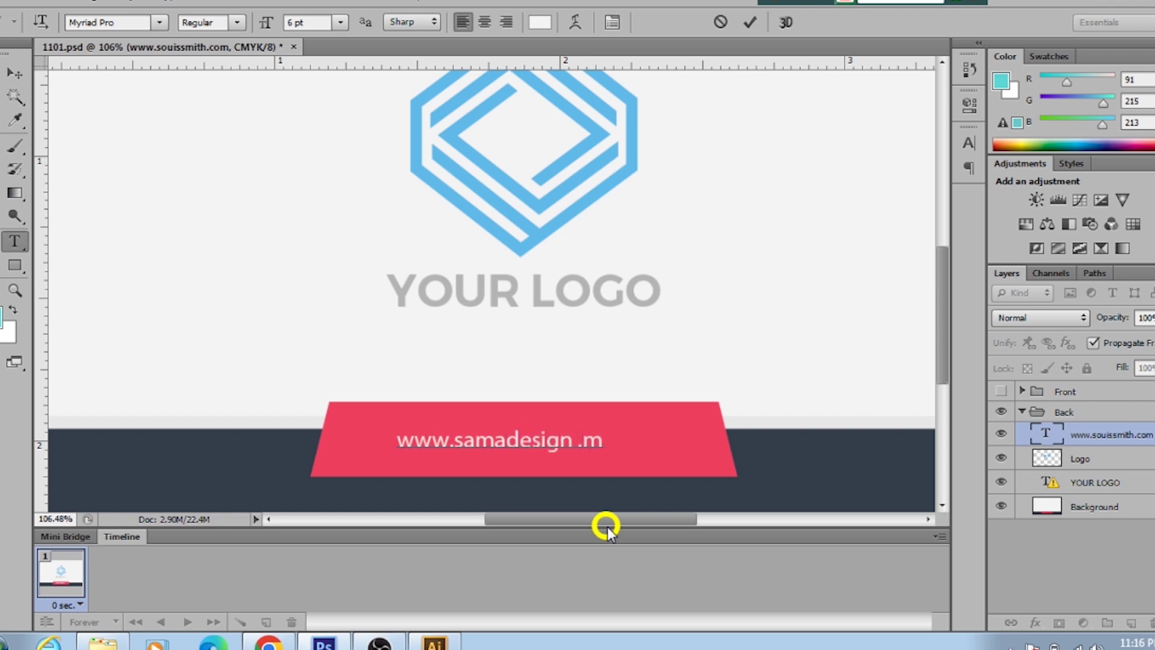
pyautogui.write('om')
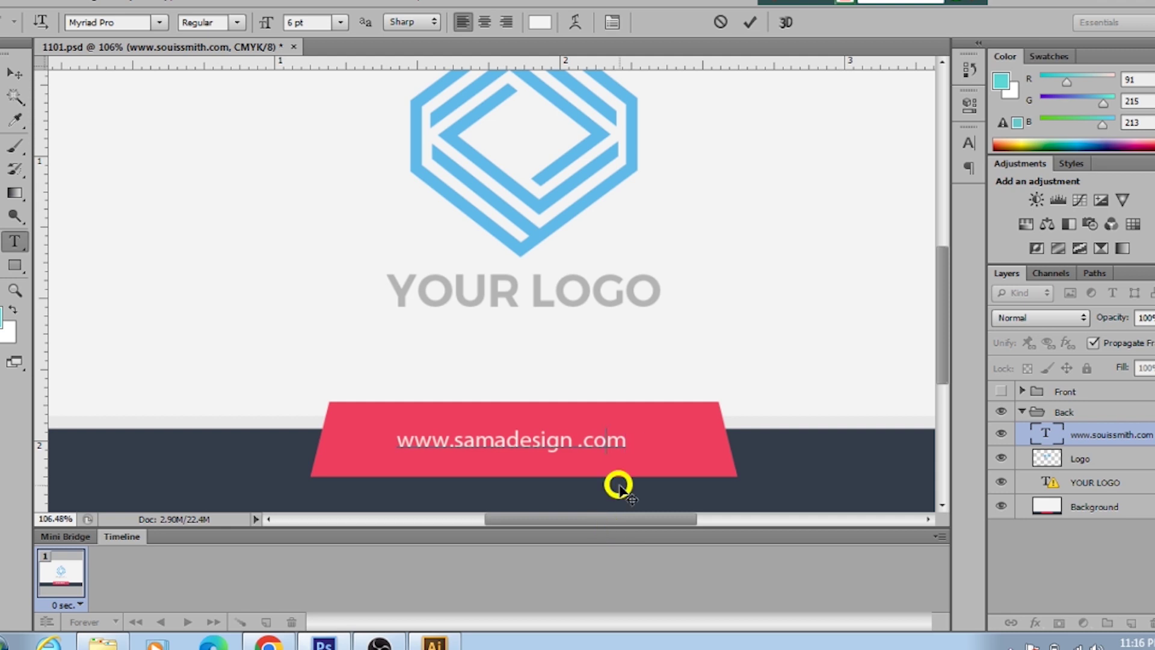
pyautogui.click(577, 444)
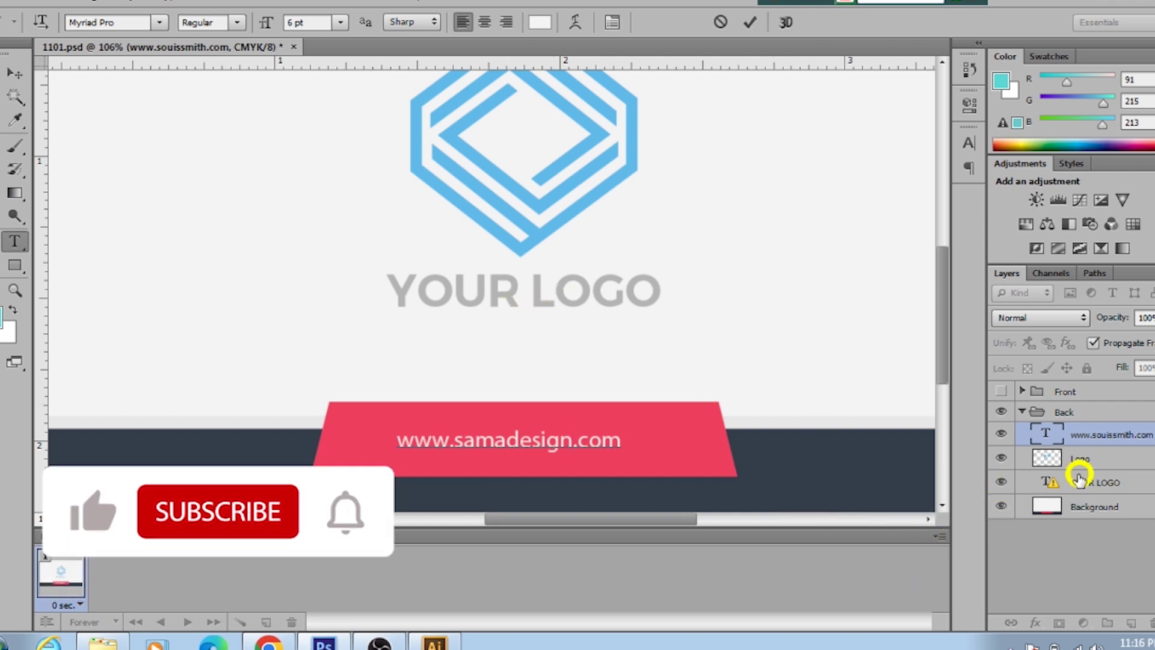
# Select the YOUR LOGO text layer and toggle its visibility to check what it contains
pyautogui.click(1050, 482)
pyautogui.click(1002, 483)
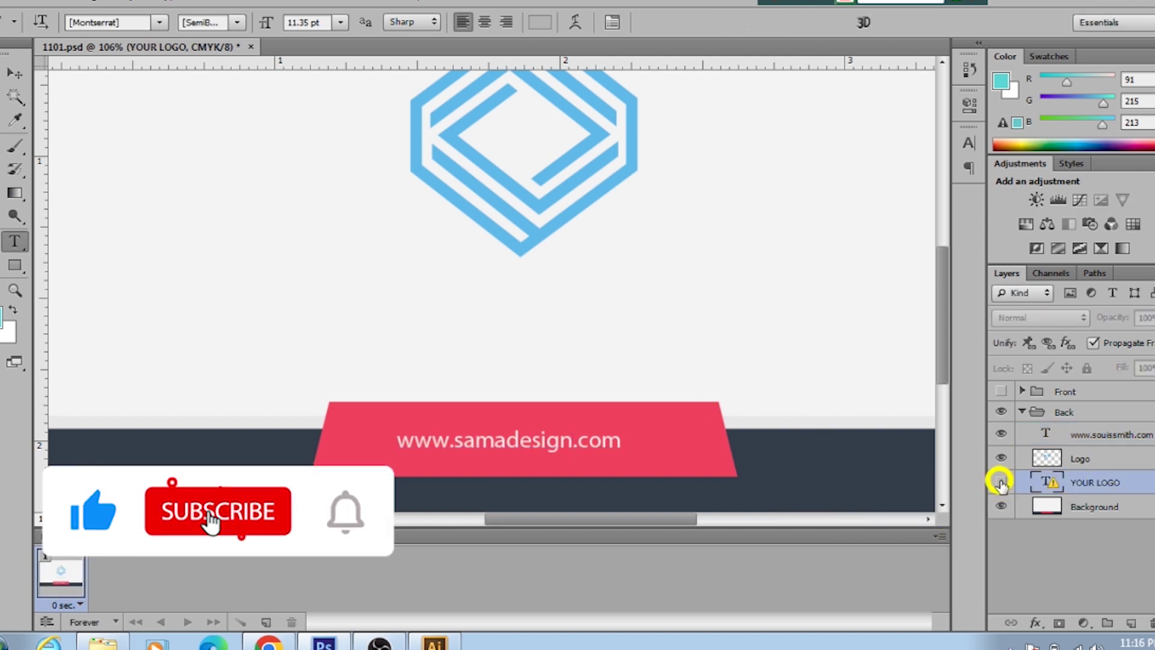
pyautogui.click(1001, 483)
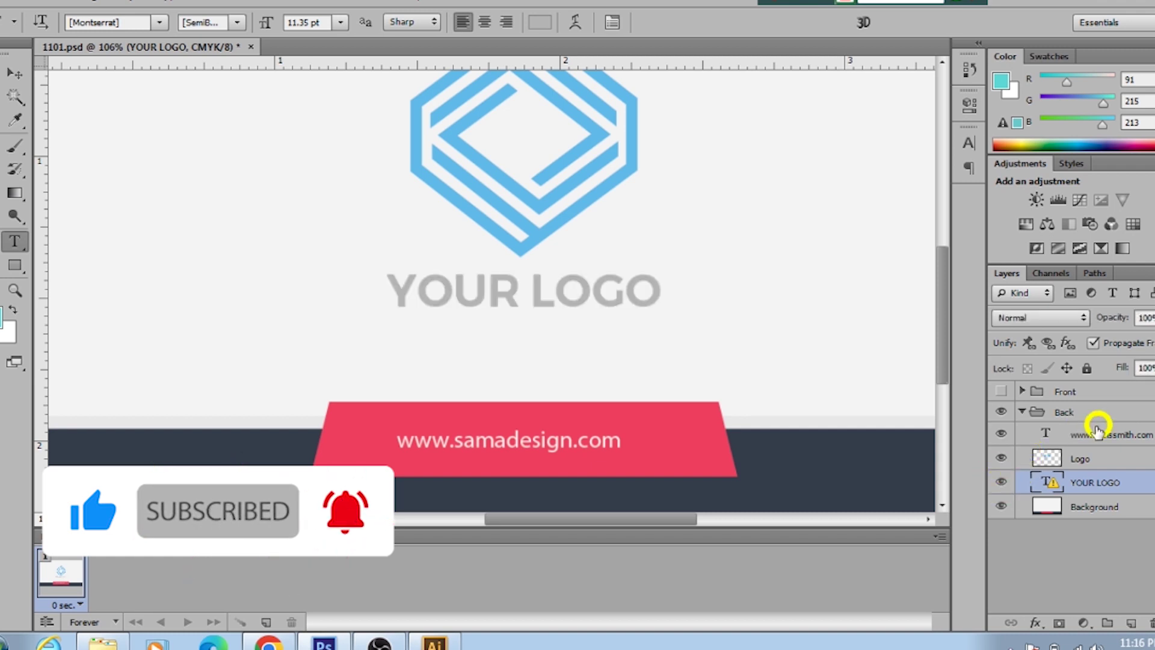
# Delete the website text layer from the Back group
pyautogui.moveTo(1126, 432); pyautogui.dragTo(1146, 538)
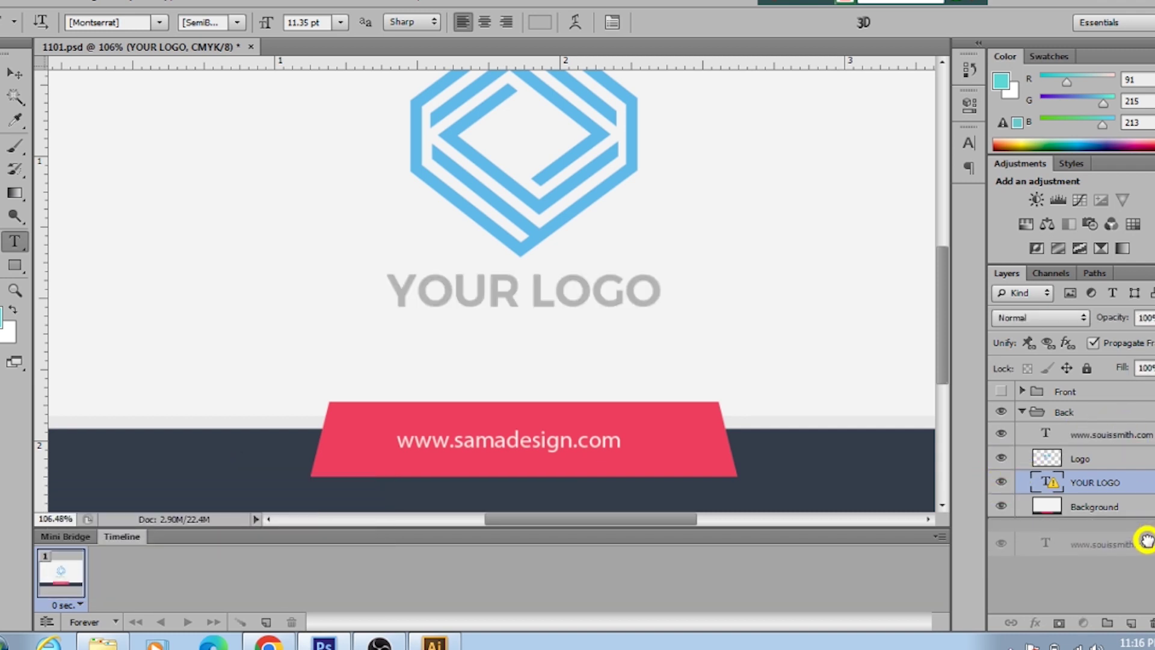
pyautogui.moveTo(1142, 516); pyautogui.dragTo(1151, 622)
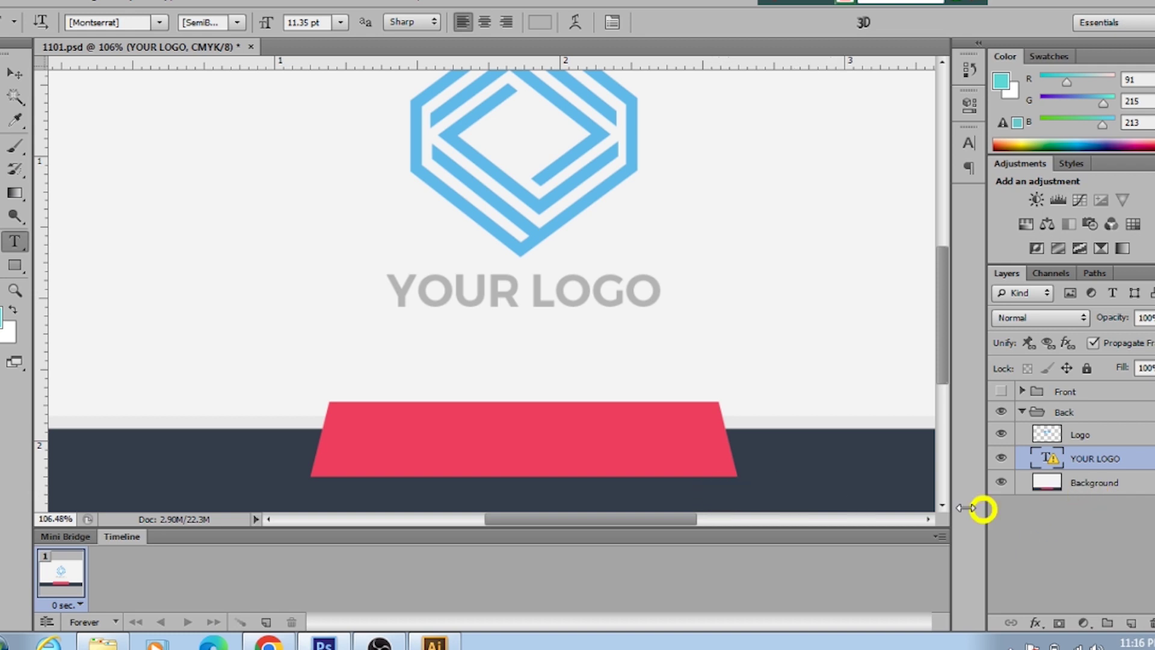
# Toggle the visibility of the Back group's Background and Logo layers to check which parts of the card they hold
pyautogui.click(1002, 483)
pyautogui.click(1002, 483)
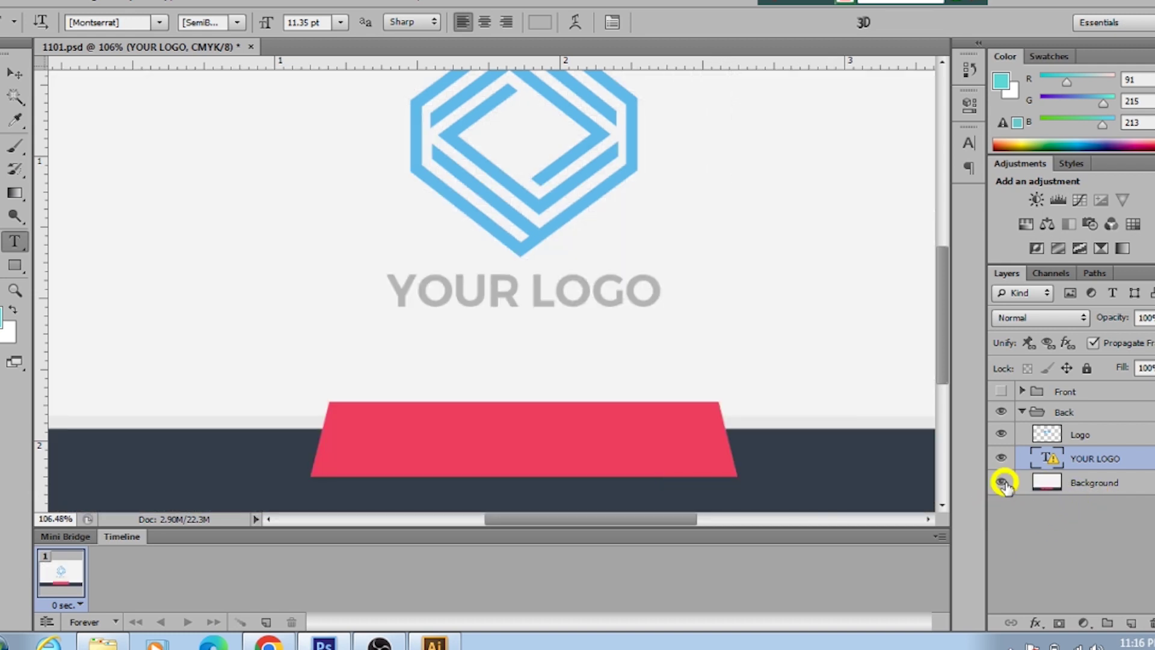
pyautogui.click(1002, 482)
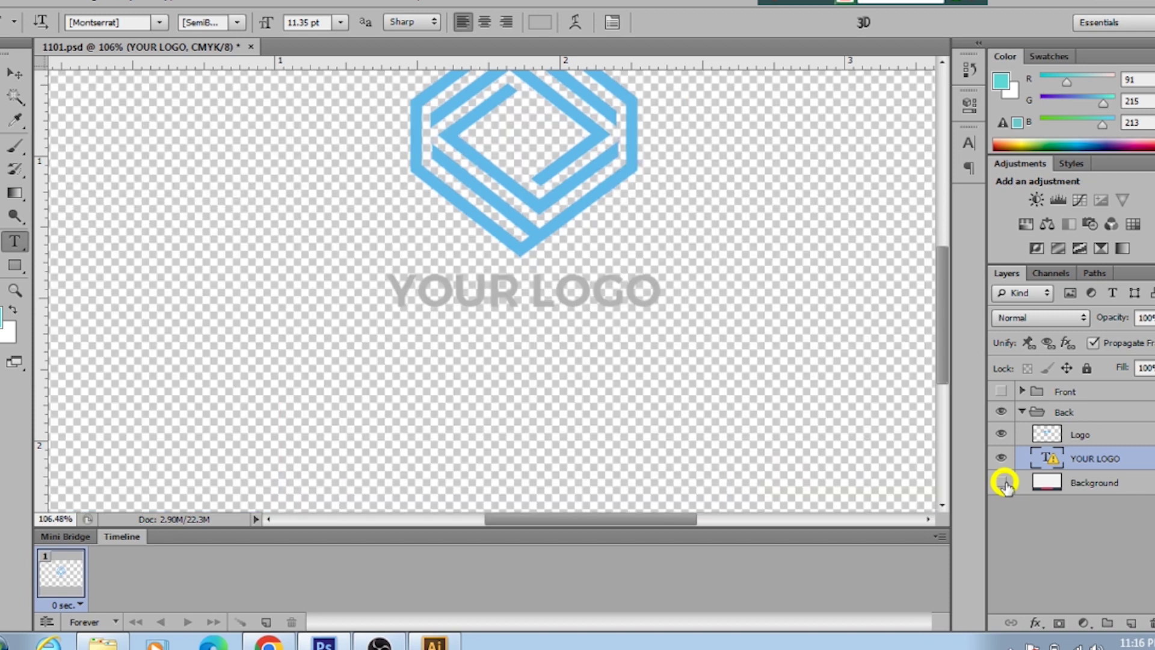
pyautogui.click(1003, 483)
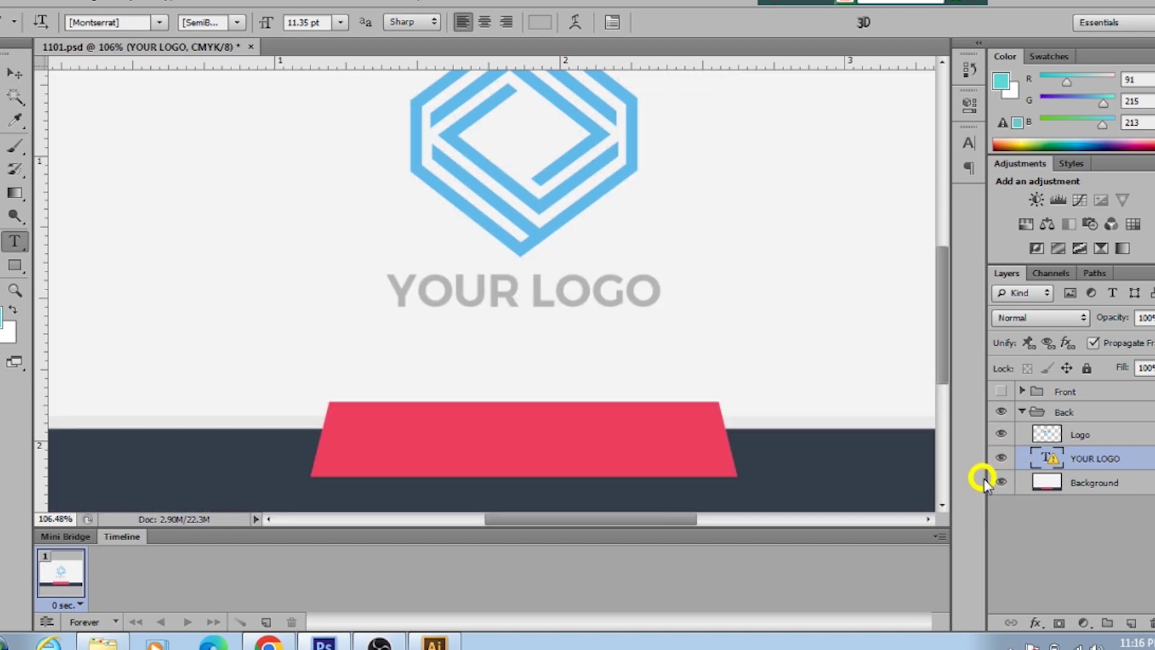
pyautogui.click(999, 435)
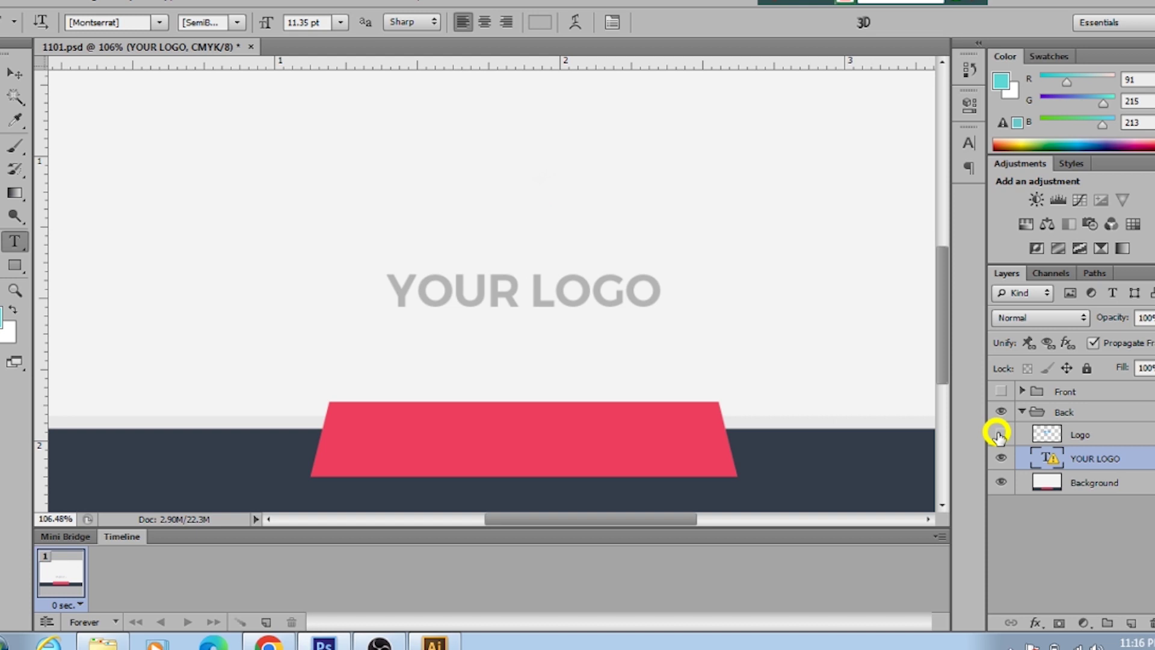
pyautogui.click(999, 434)
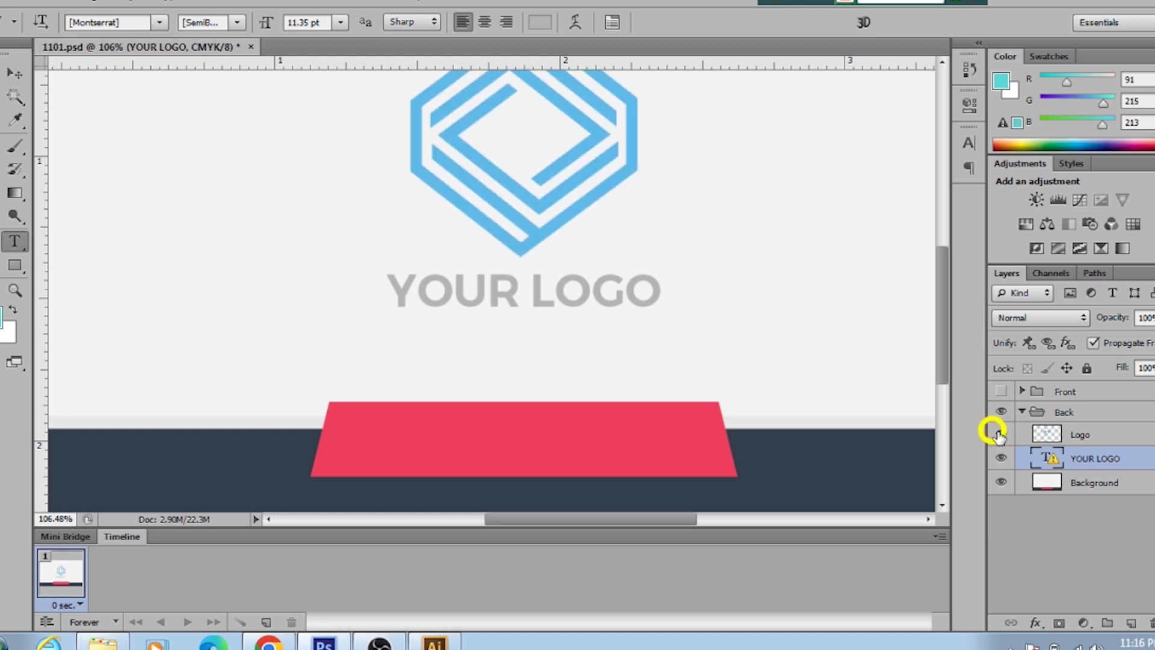
pyautogui.scroll(-3, 828, 412)
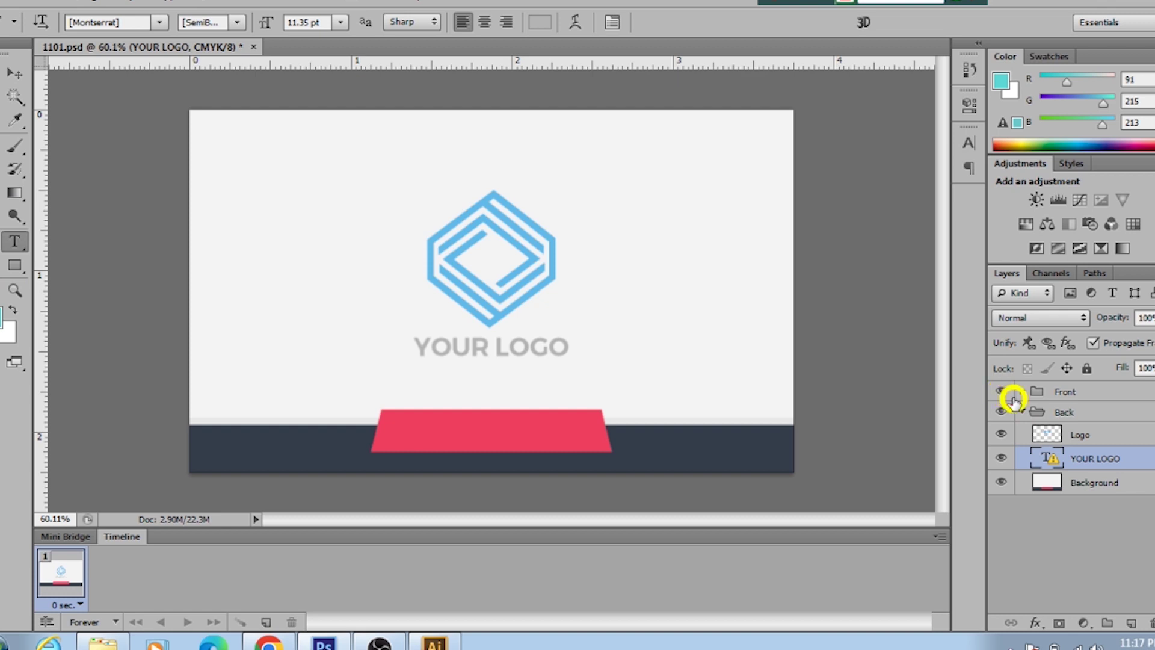
# Show the Front group, collapse the Back group, and export the front side with Save for Web as PNG-8 file 1101 on the Desktop
pyautogui.click(1002, 391)
pyautogui.click(1023, 411)
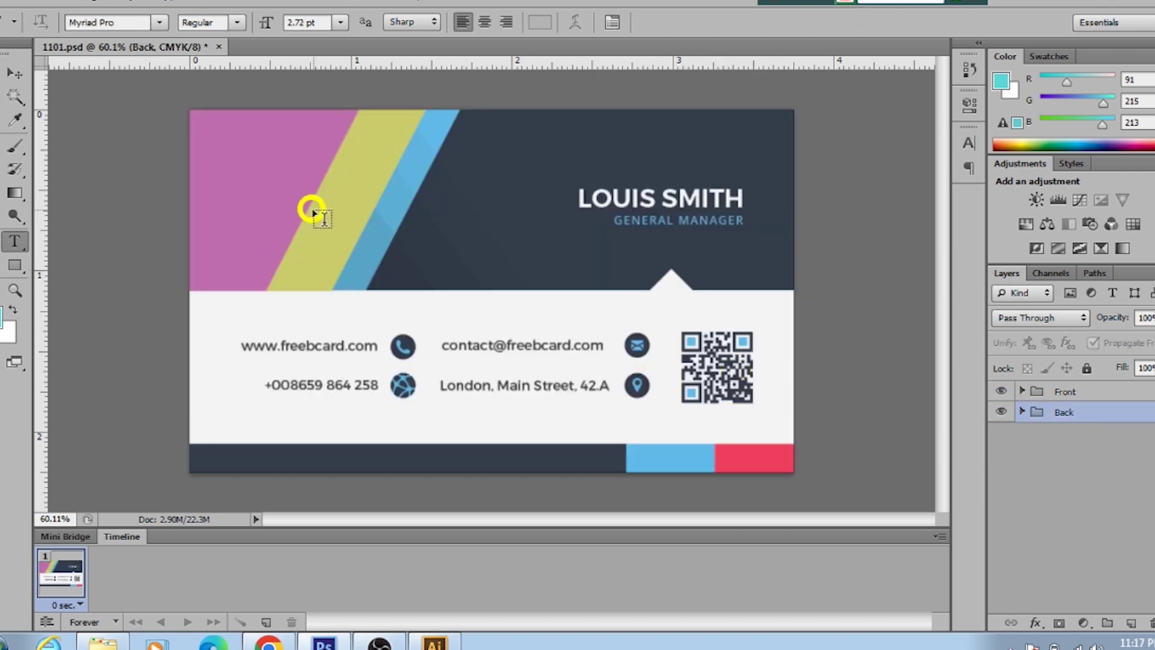
pyautogui.click(3, 8)
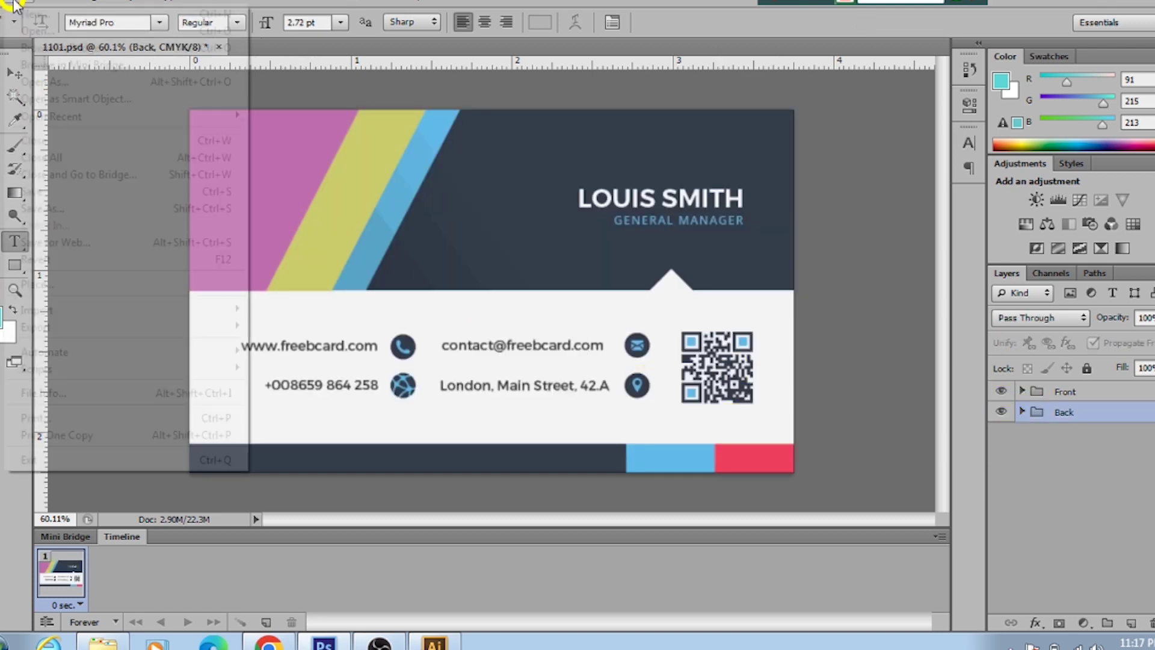
pyautogui.click(56, 241)
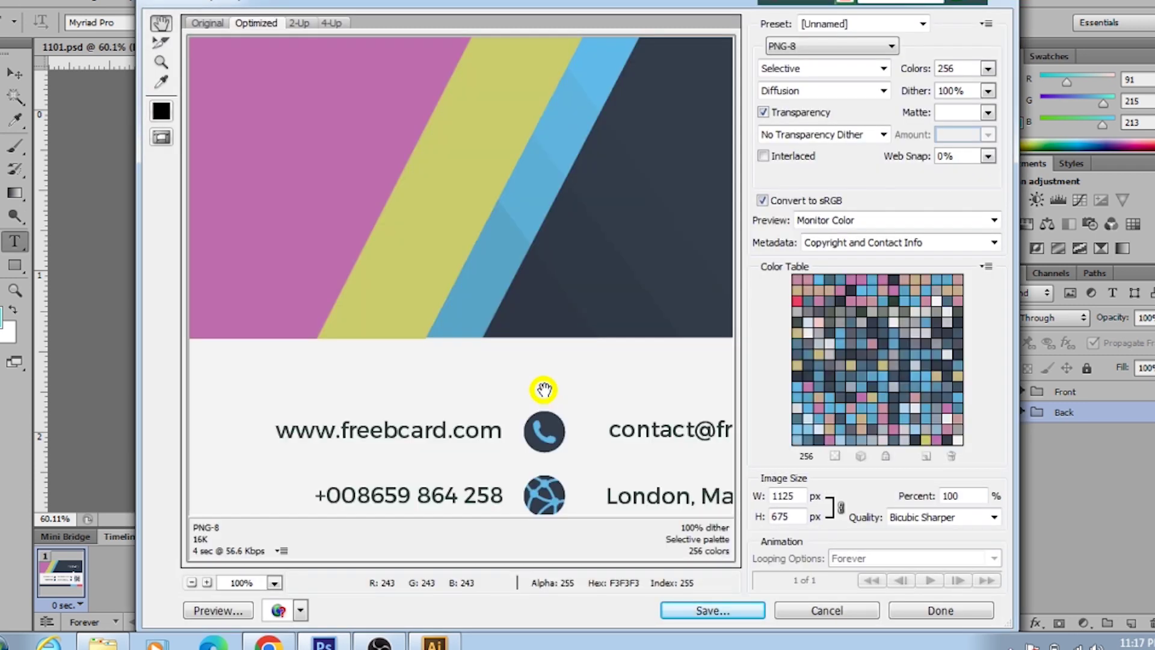
pyautogui.click(724, 610)
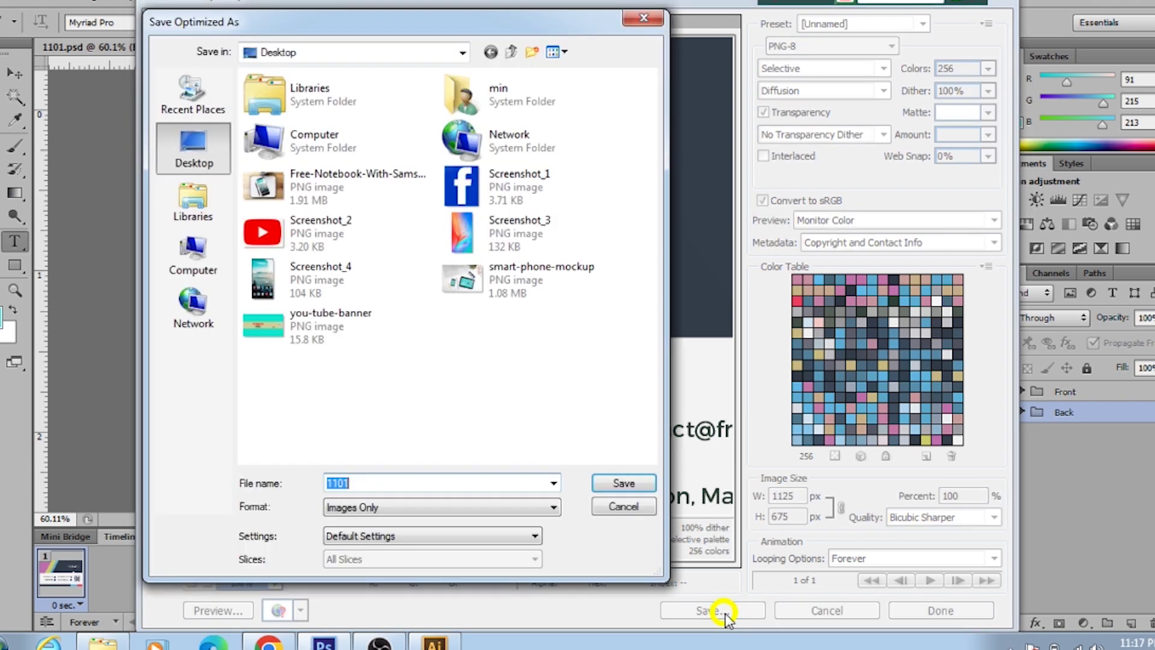
pyautogui.click(606, 483)
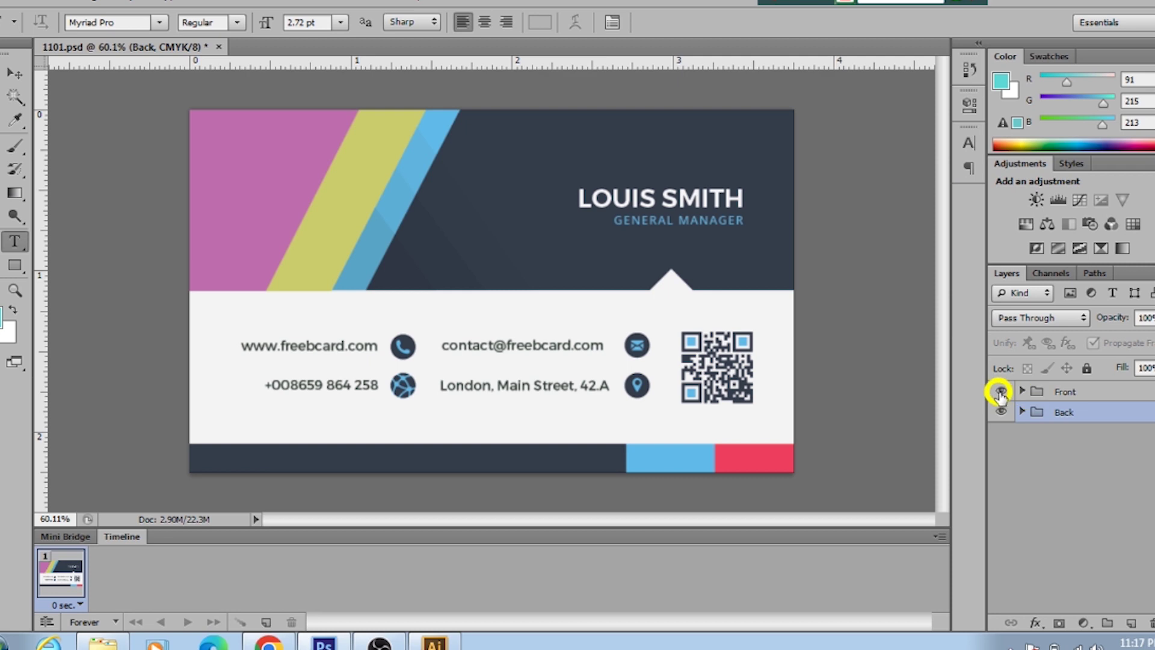
# Hide the Front group and open the card's back side in Save for Web
pyautogui.click(1000, 390)
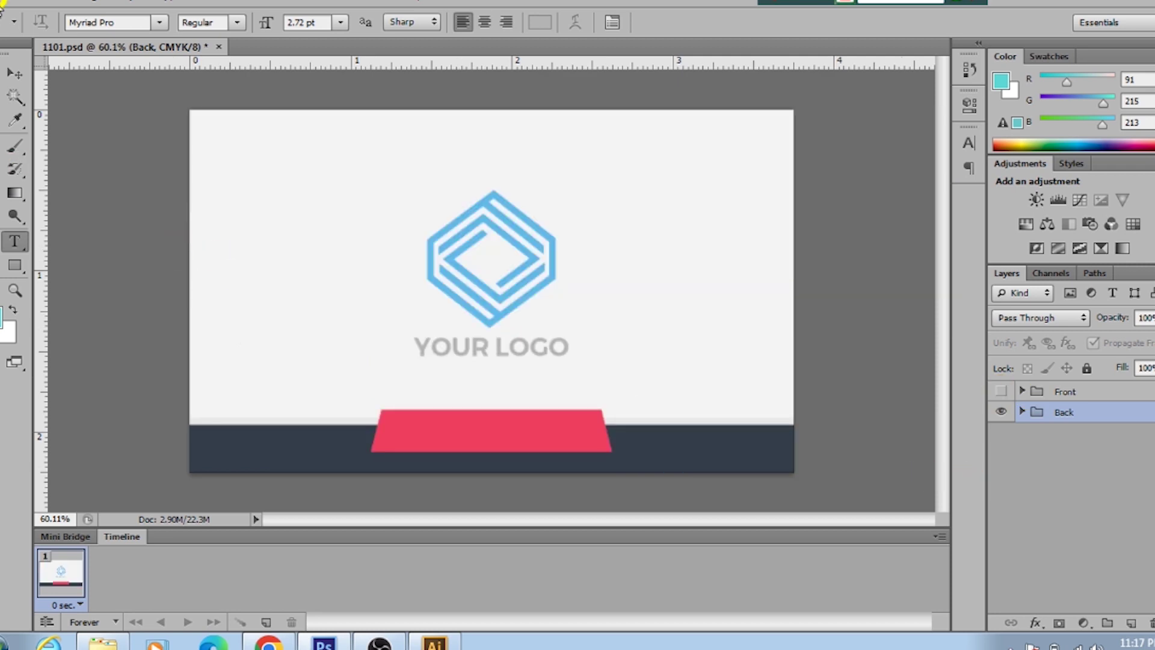
pyautogui.click(17, 2)
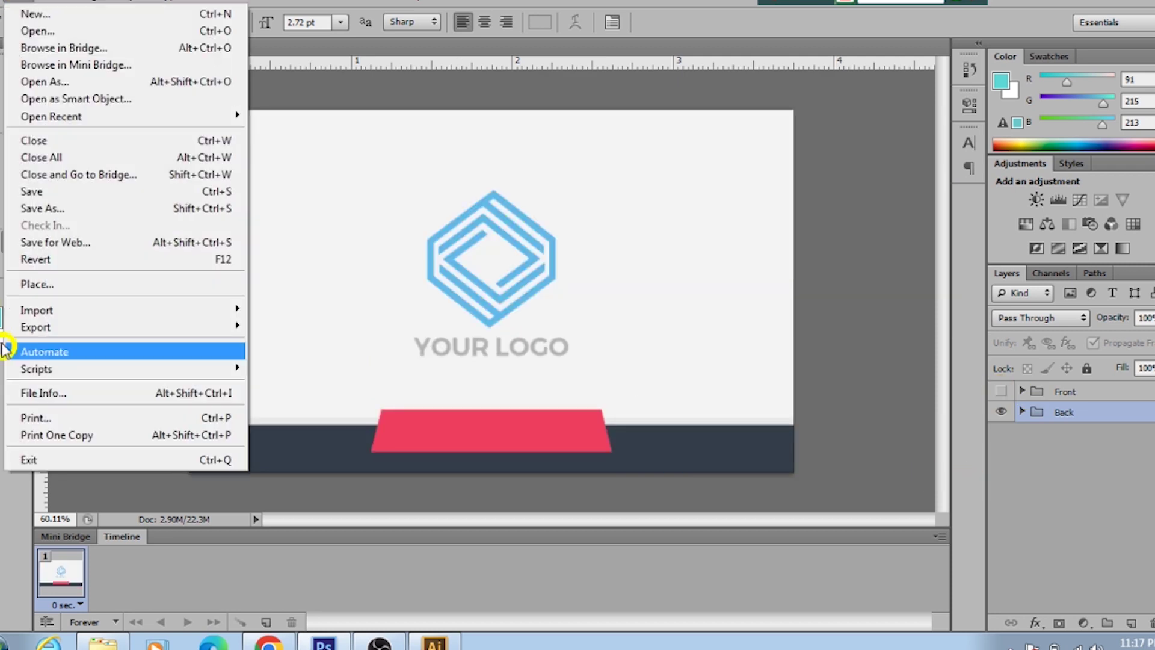
pyautogui.click(63, 244)
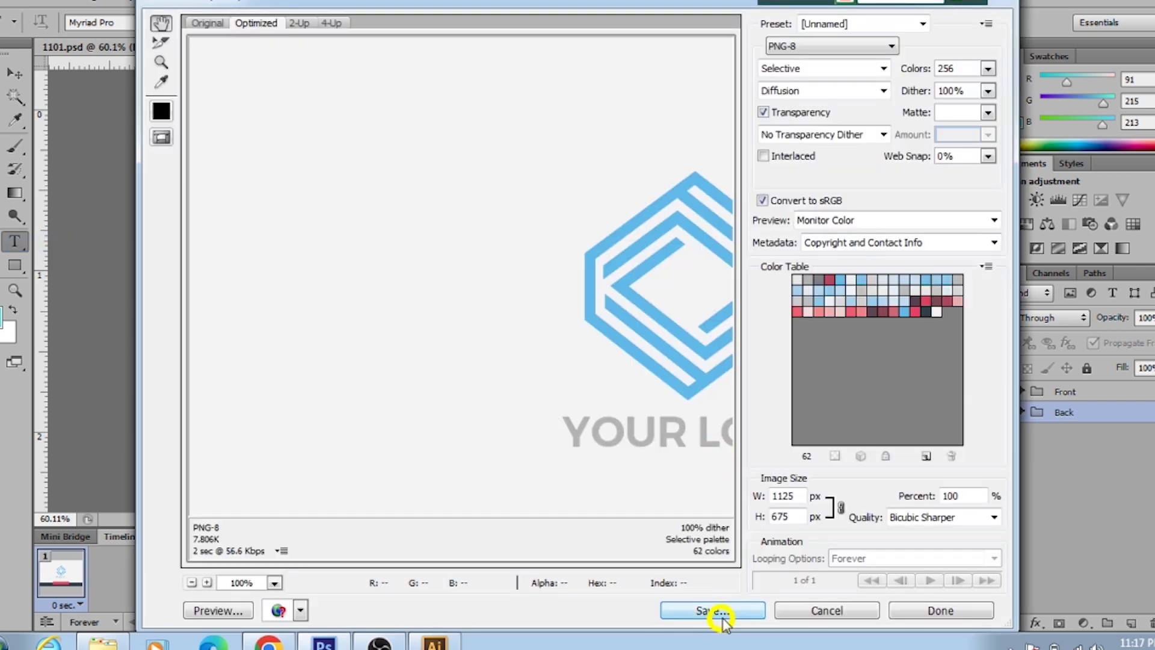
pyautogui.click(725, 611)
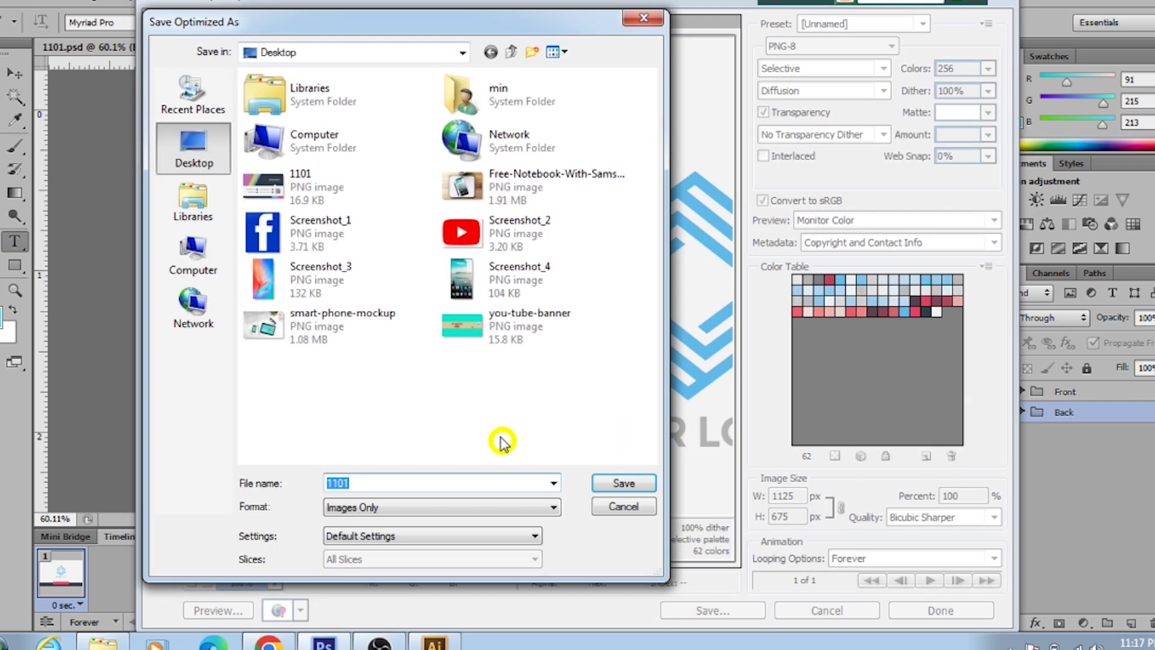
pyautogui.click(628, 490)
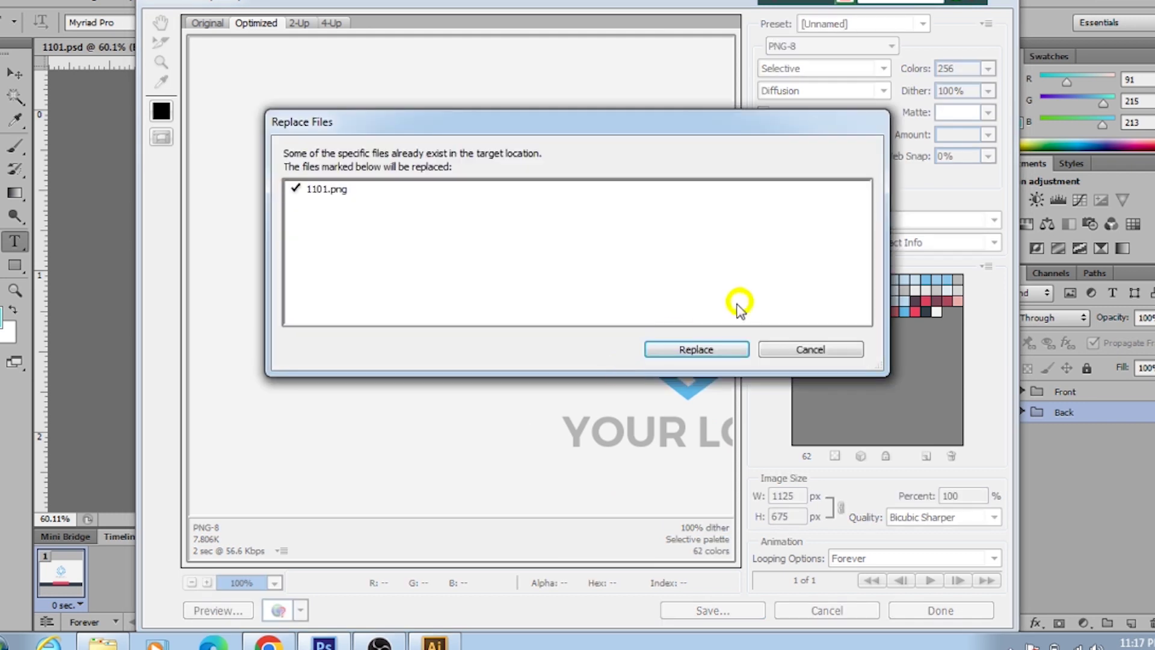
pyautogui.click(845, 349)
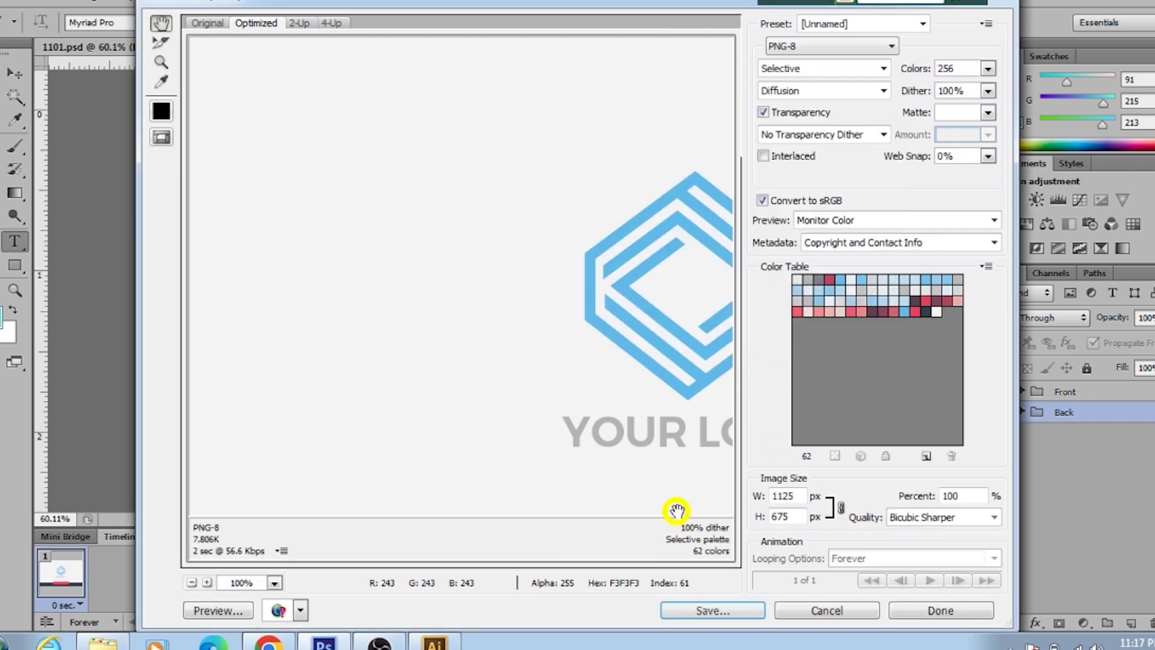
# Save the back side's PNG-8 image to the Desktop under the file name 123
pyautogui.click(710, 610)
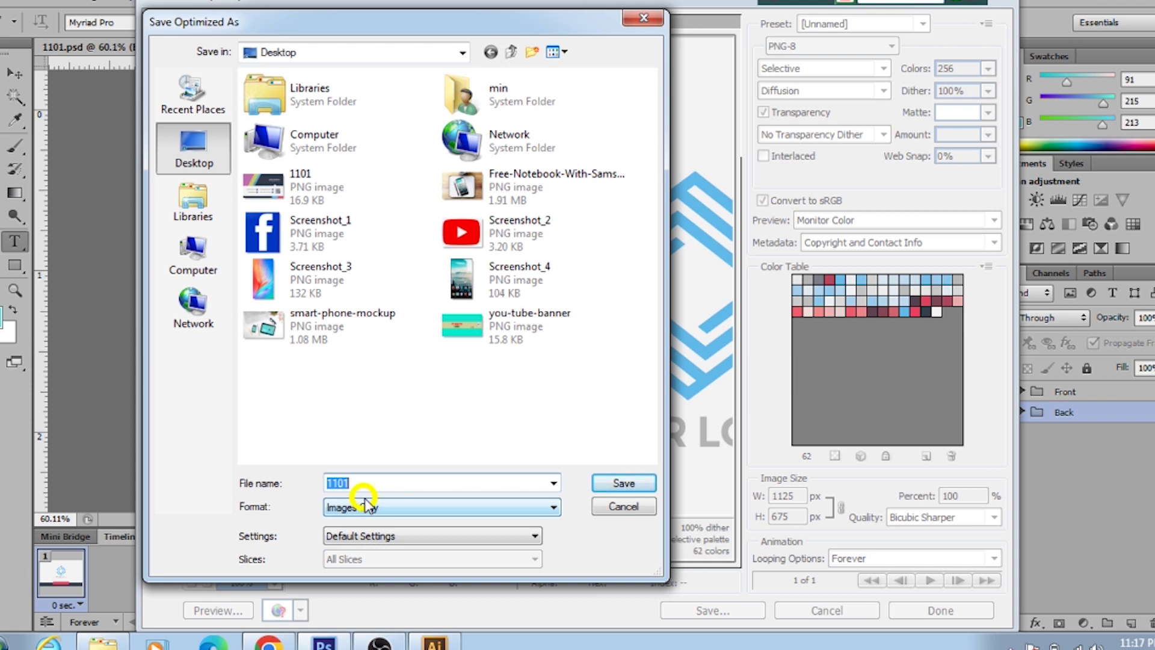
pyautogui.write('123')
pyautogui.click(633, 482)
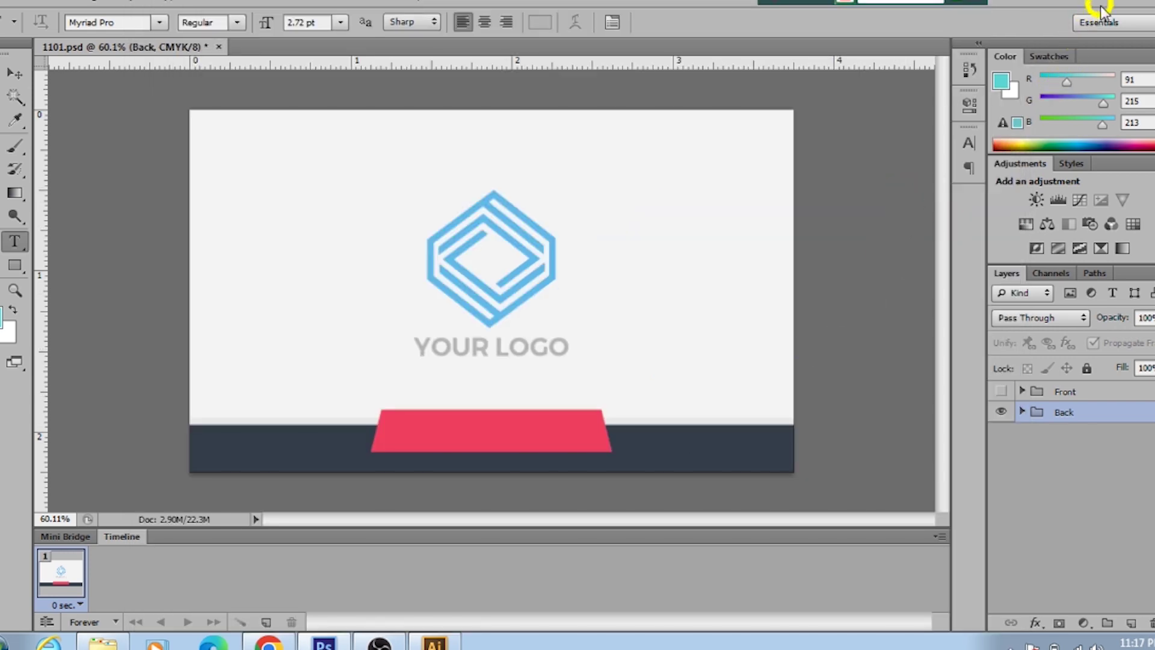
# Switch to the Windows desktop, open the exported image 1101 to examine the front side up close, and close it
pyautogui.click(1109, 3)
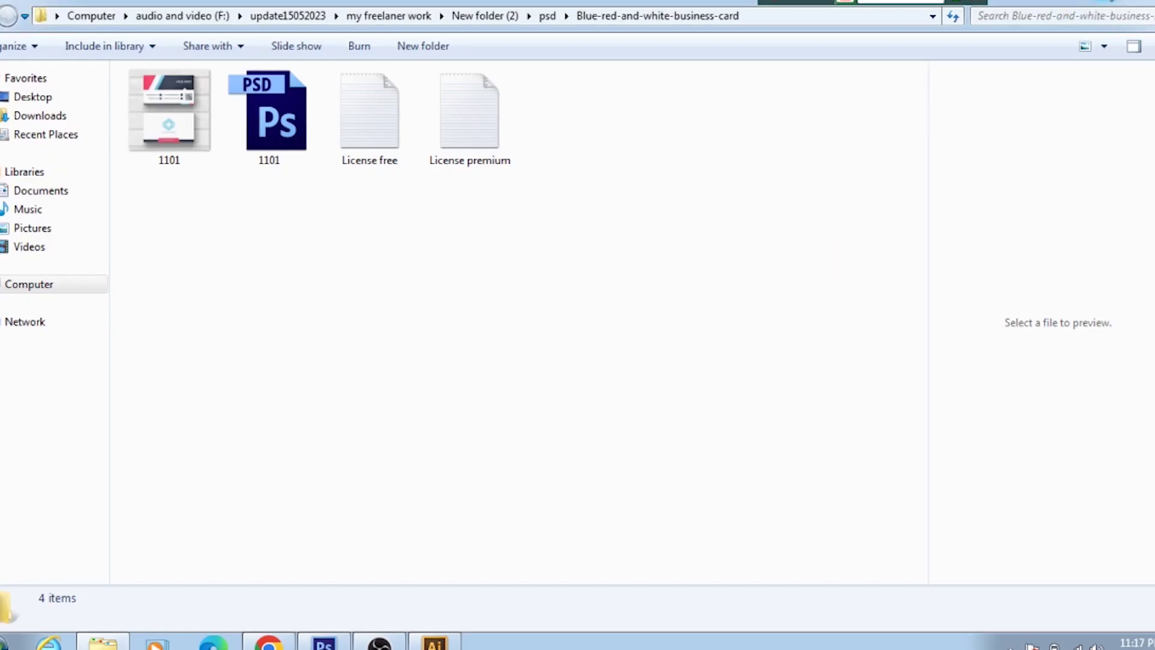
pyautogui.click(1109, 1)
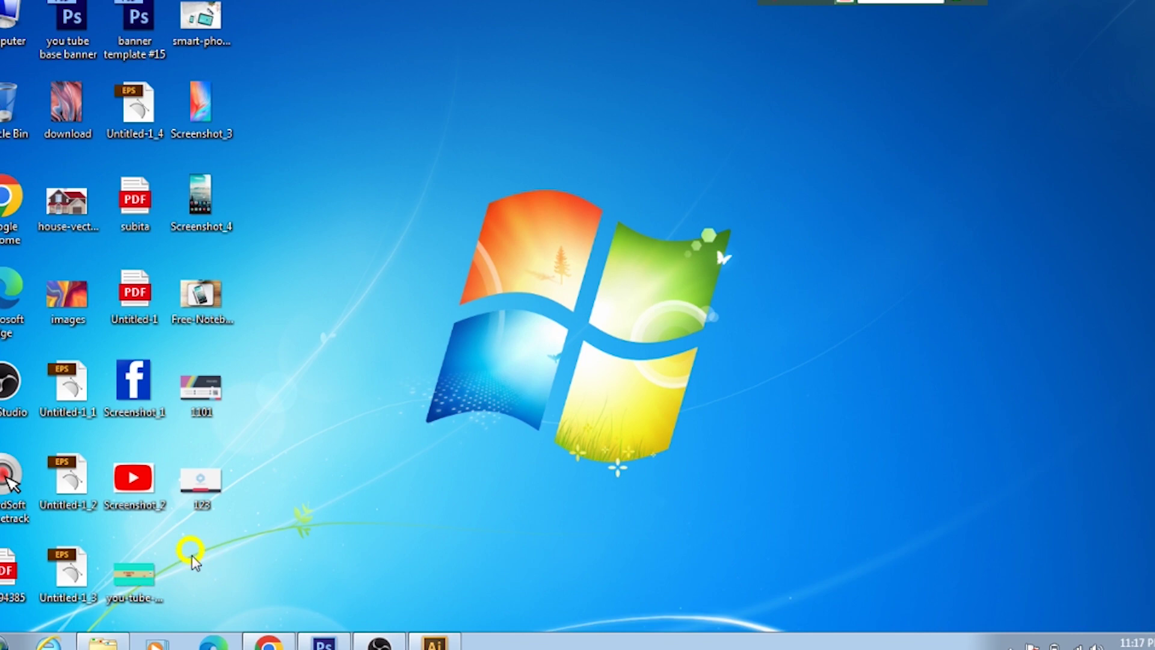
pyautogui.doubleClick(206, 394)
pyautogui.scroll(3, 653, 315)
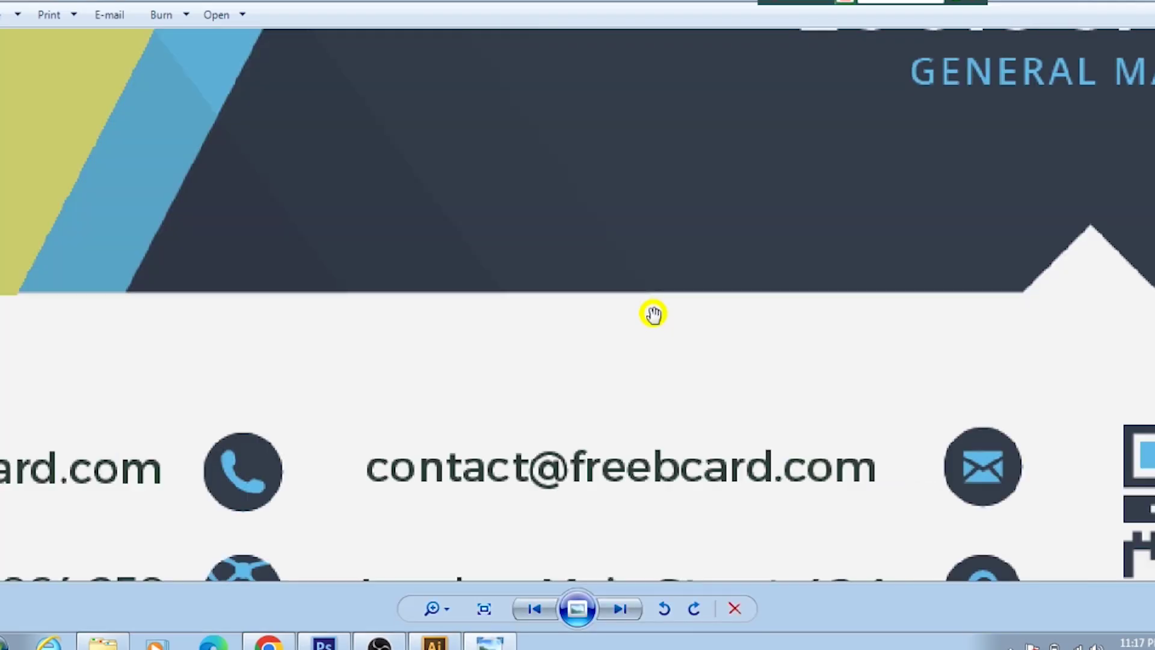
pyautogui.scroll(-3, 653, 314)
pyautogui.click(1145, 1)
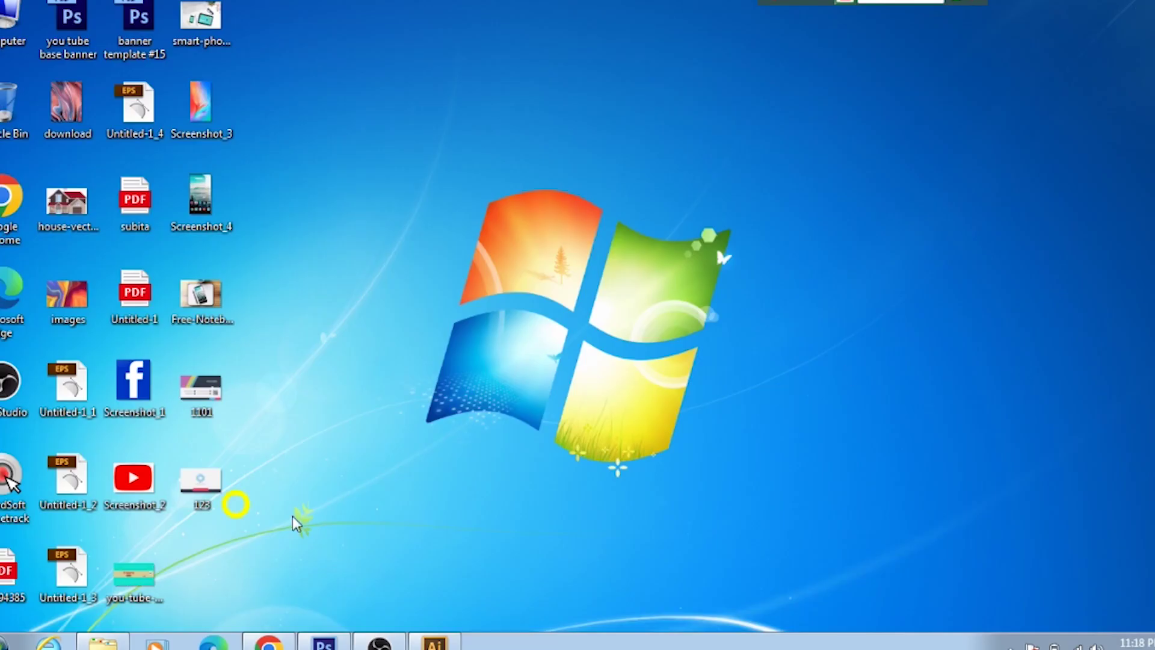
# Open the exported image 123 from the desktop to examine the card's back side up close, and close it
pyautogui.doubleClick(206, 485)
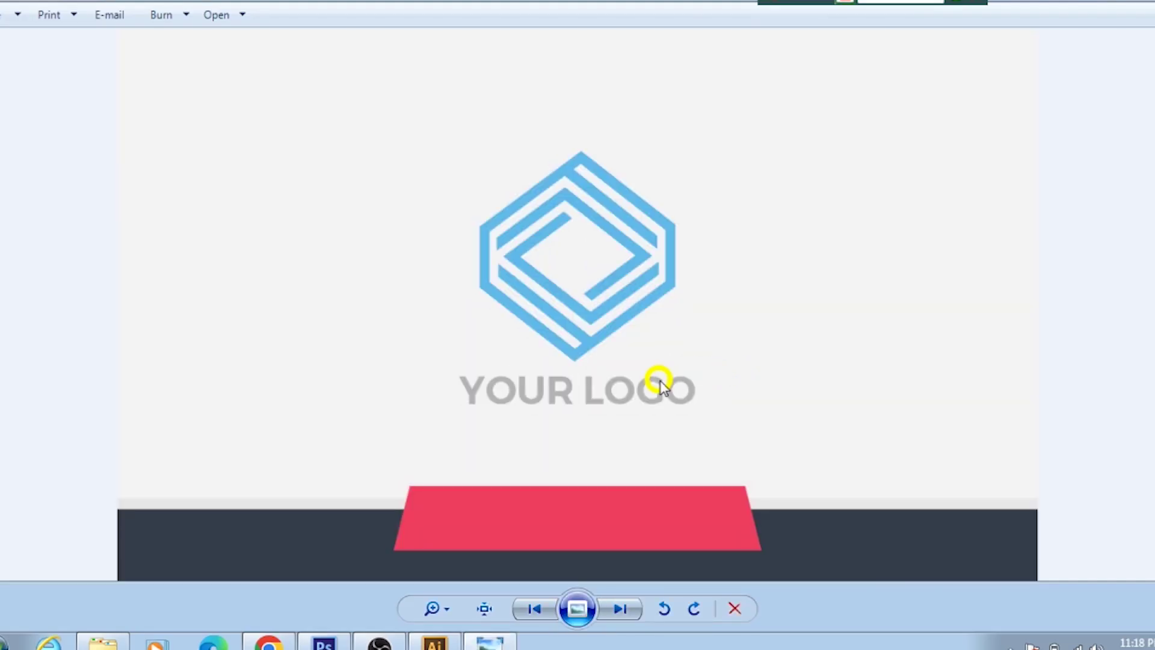
pyautogui.scroll(4, 660, 380)
pyautogui.scroll(-3, 668, 409)
pyautogui.click(1144, 2)
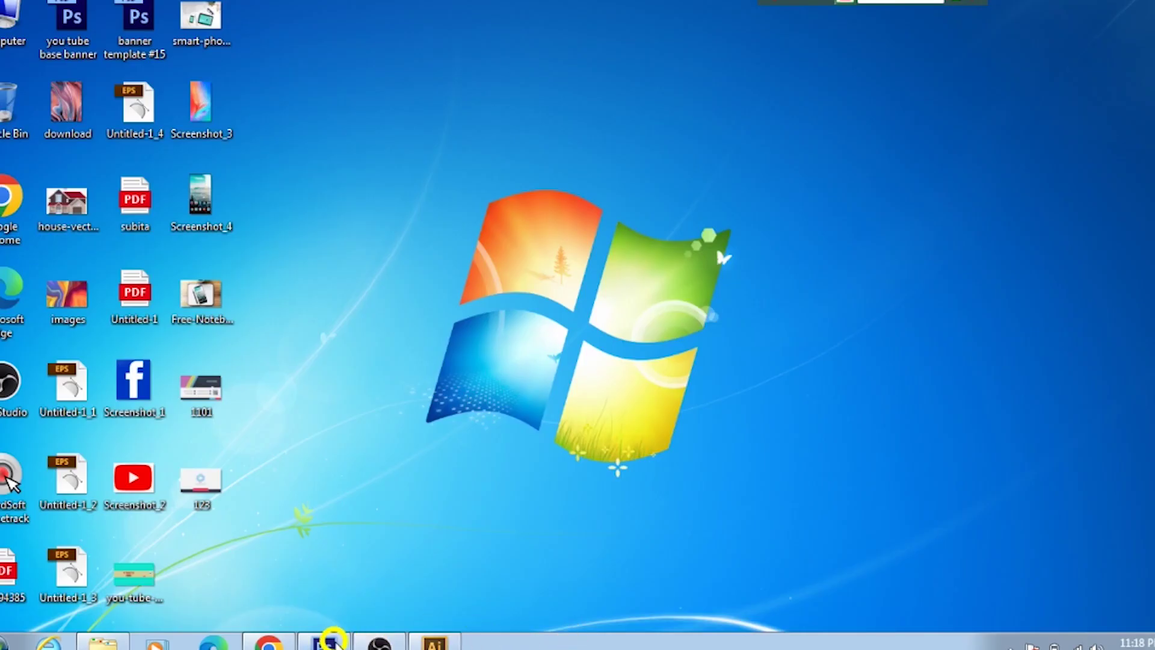